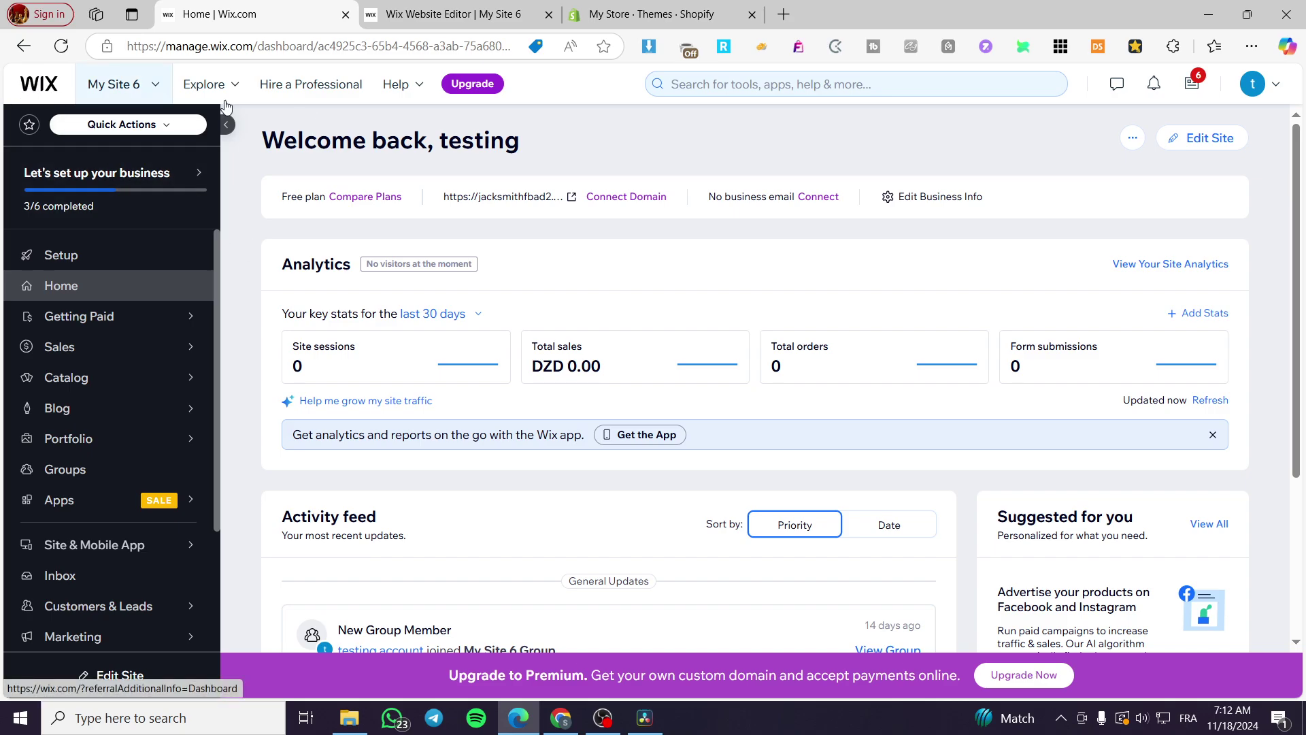
Search the App Market for 'wix blog'.
mouse_move(102, 254)
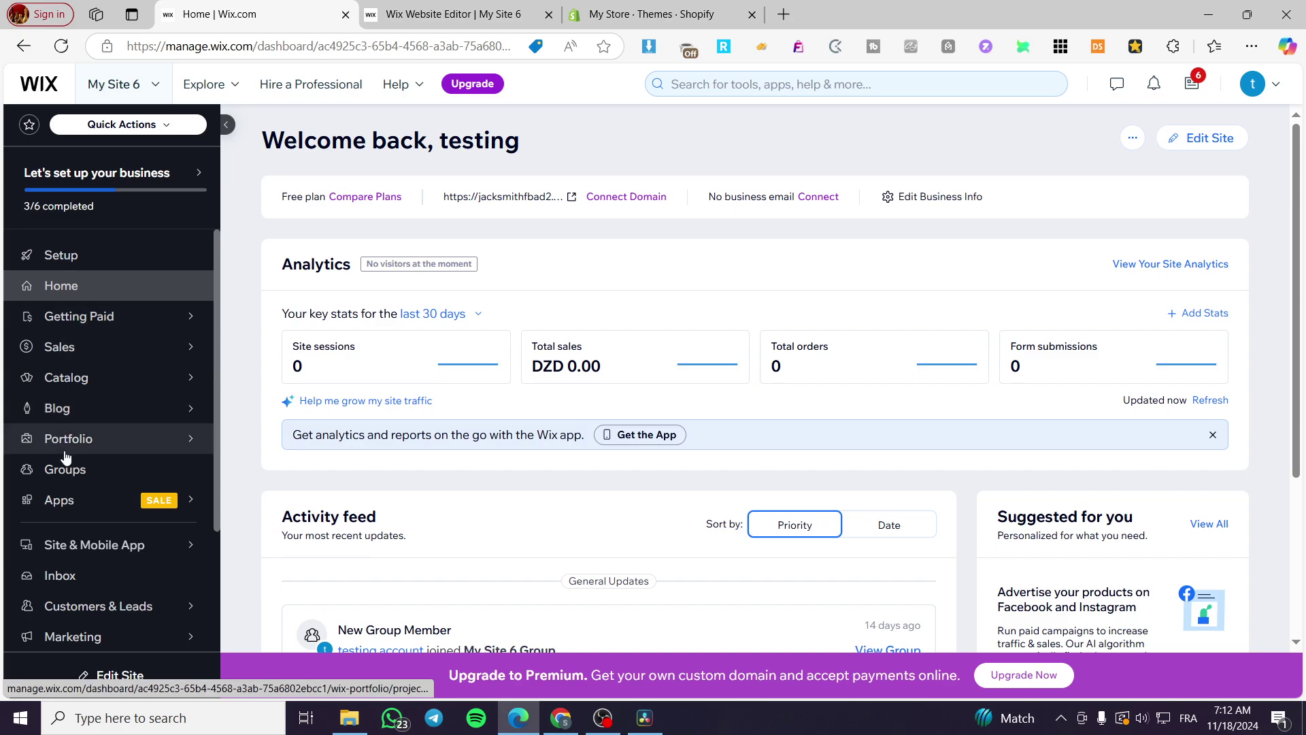
mouse_move(81, 408)
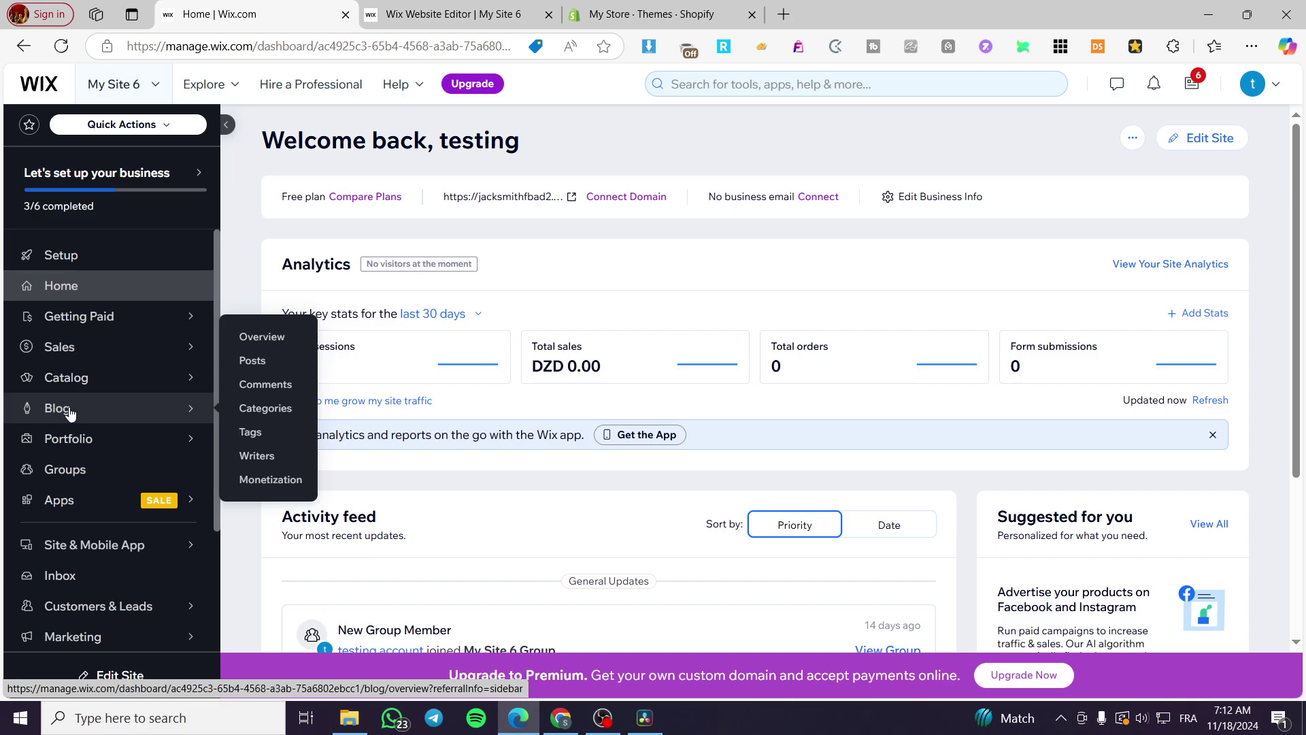
mouse_move(77, 516)
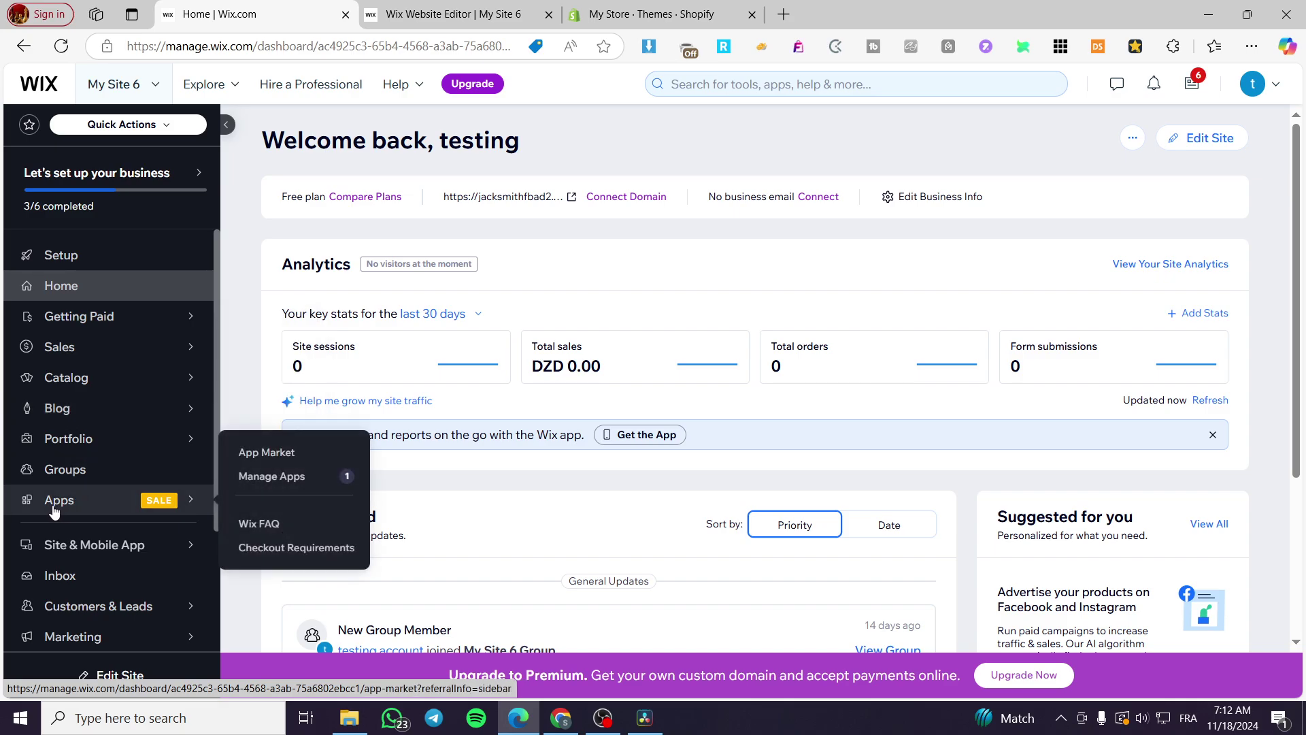
click(273, 455)
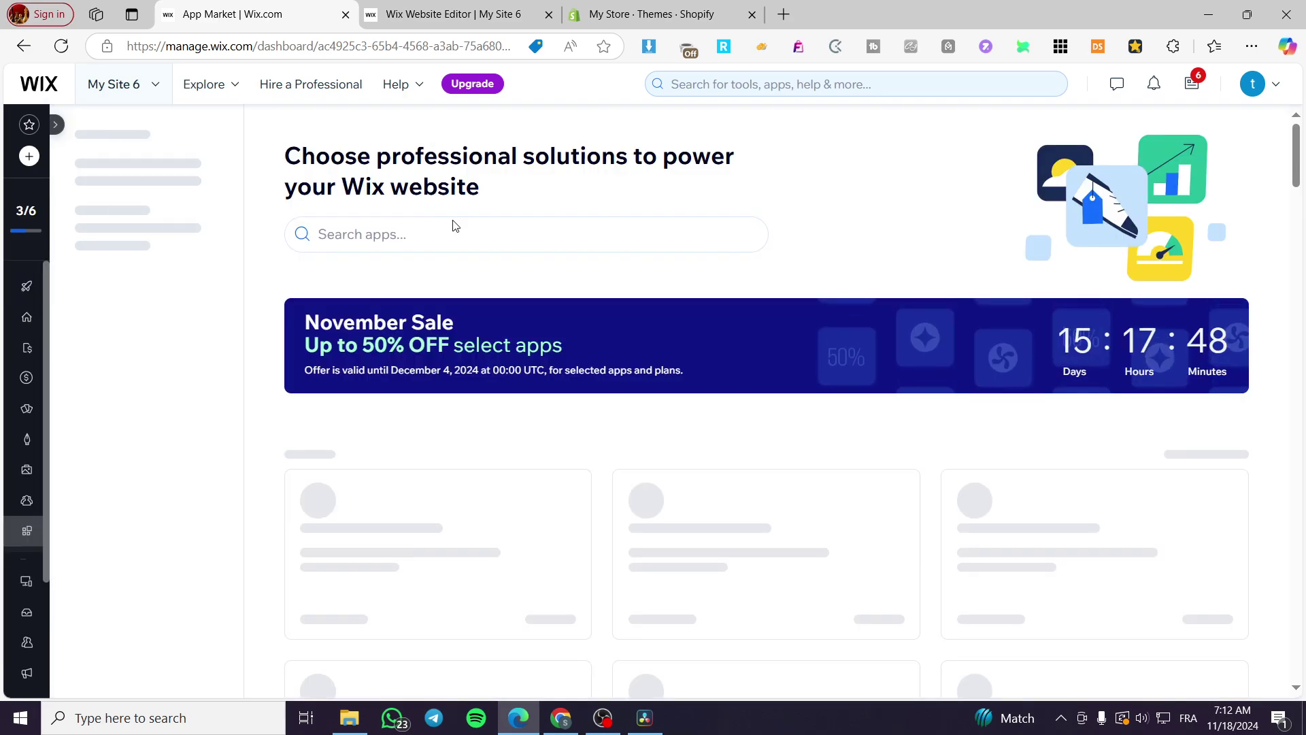
click(444, 234)
text(wix)
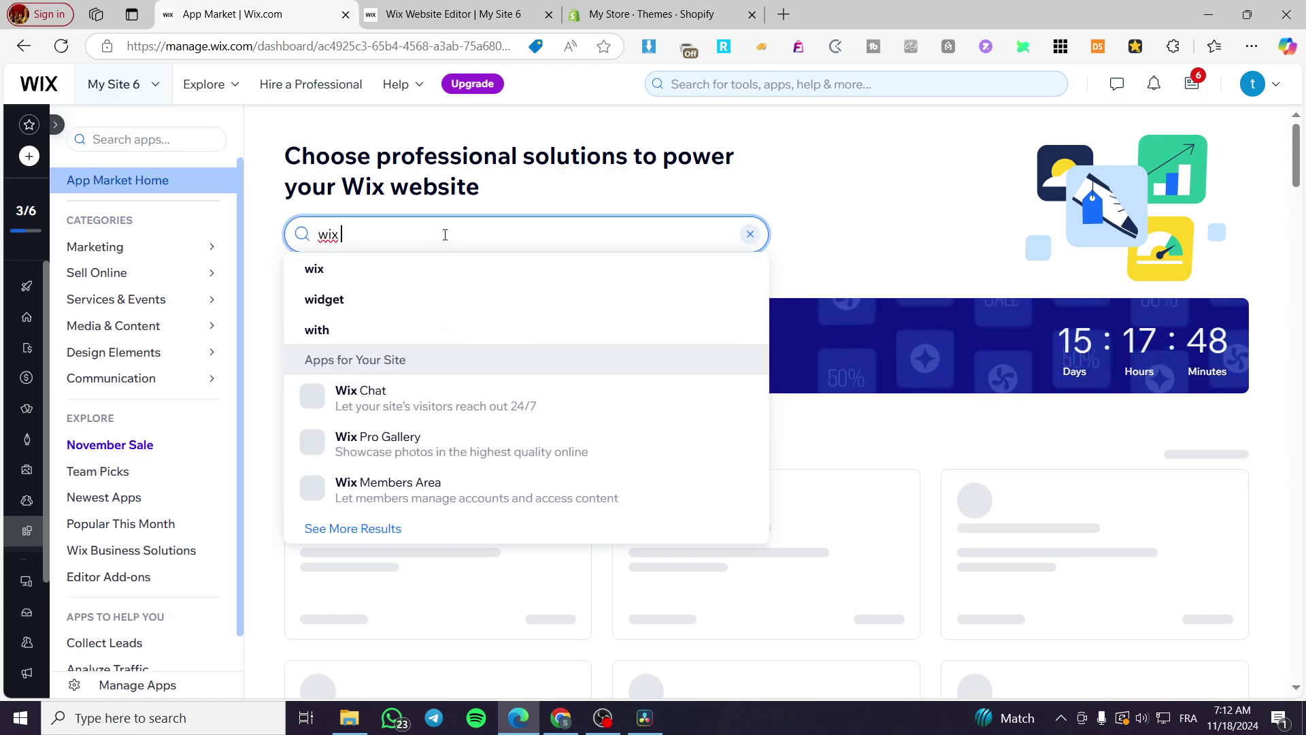
text( blog)
Open the installed Wix Blog app and go to Blog > Overview in the dashboard.
key(ctrl+a)
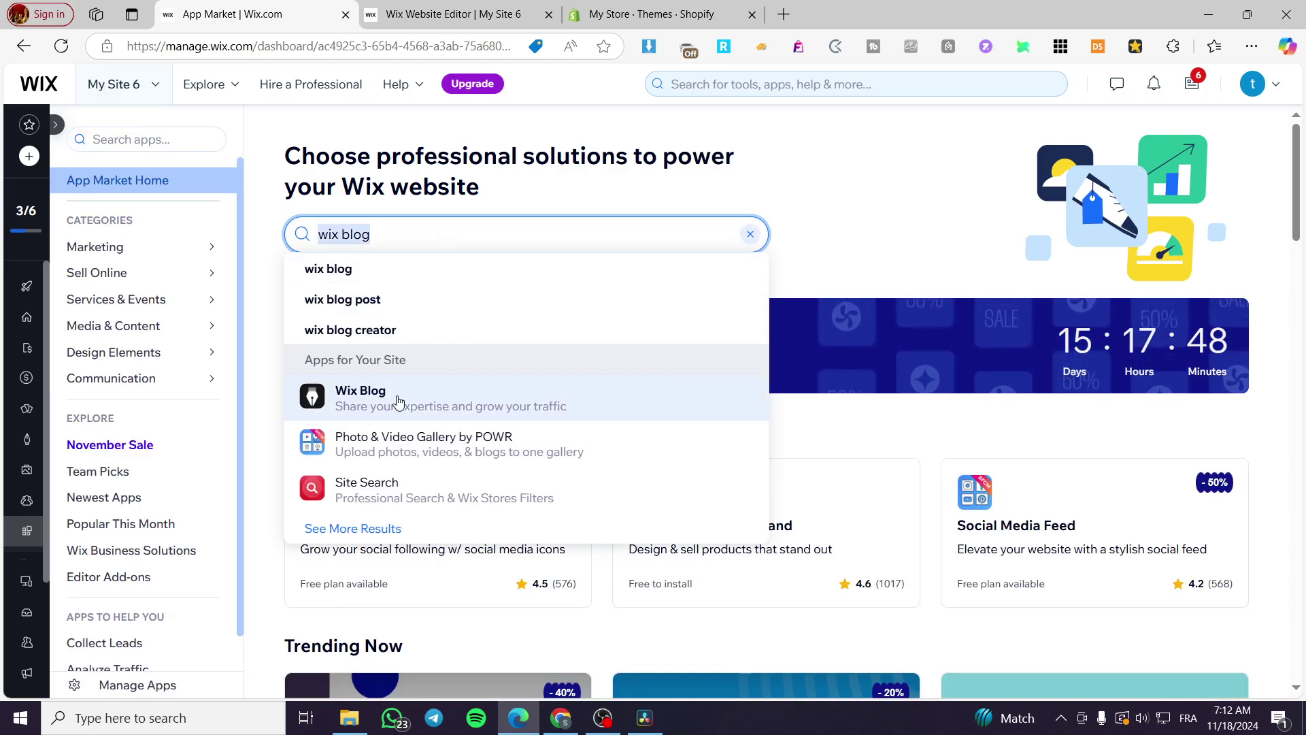
click(398, 402)
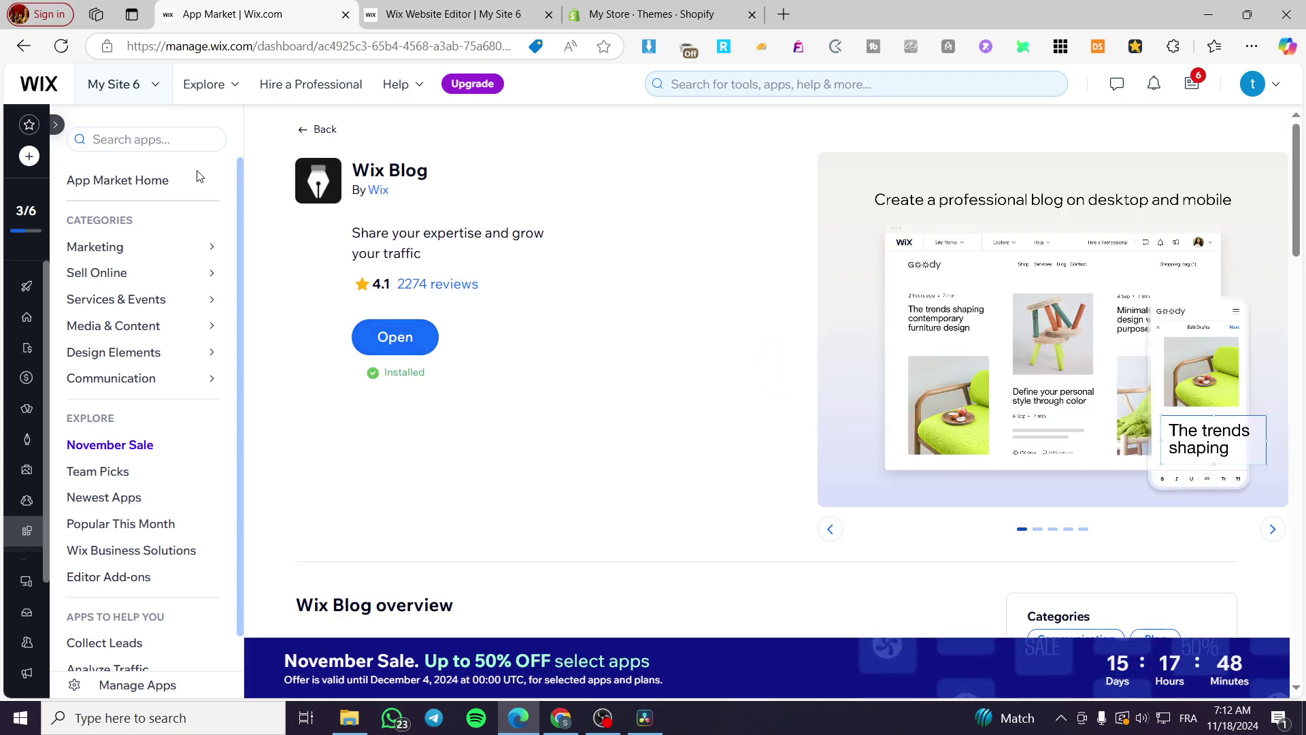
click(55, 124)
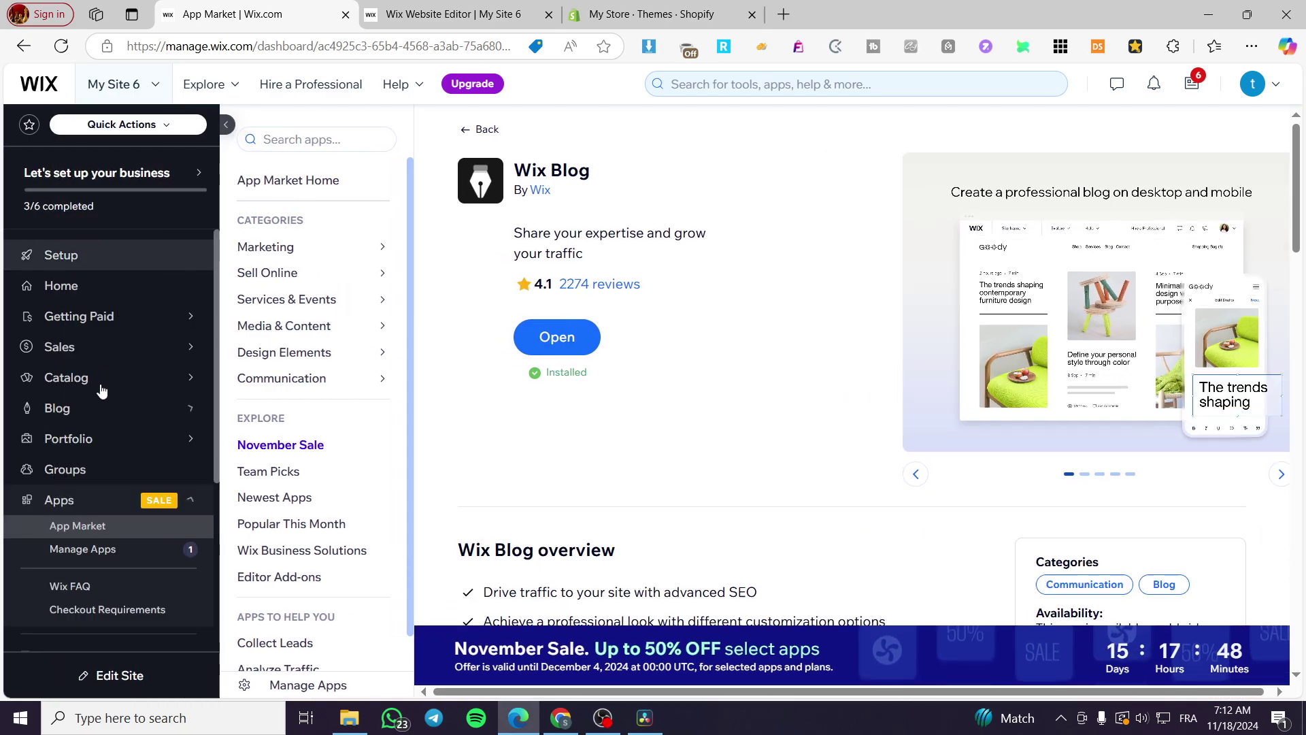
click(67, 409)
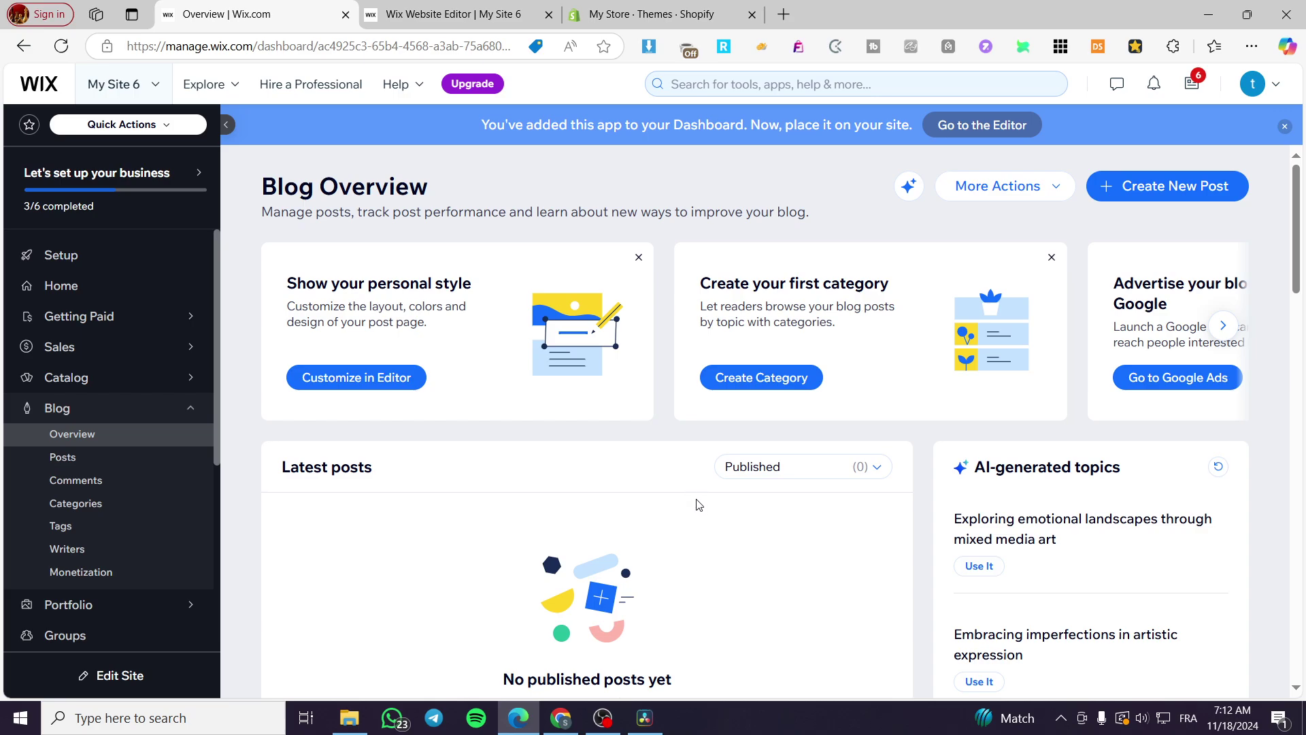
Create a new blank blog post from the Blog Overview page.
scroll(699, 505, down, 3)
scroll(851, 436, up, 3)
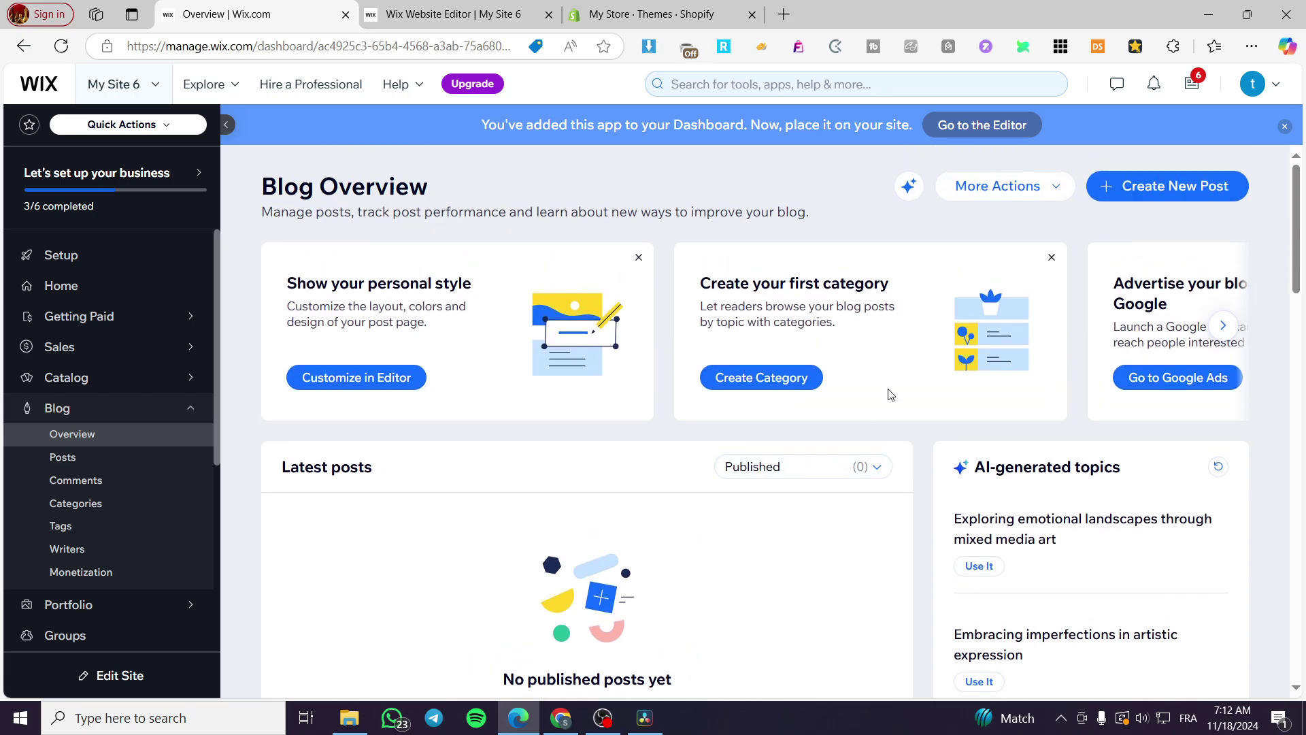
click(1183, 201)
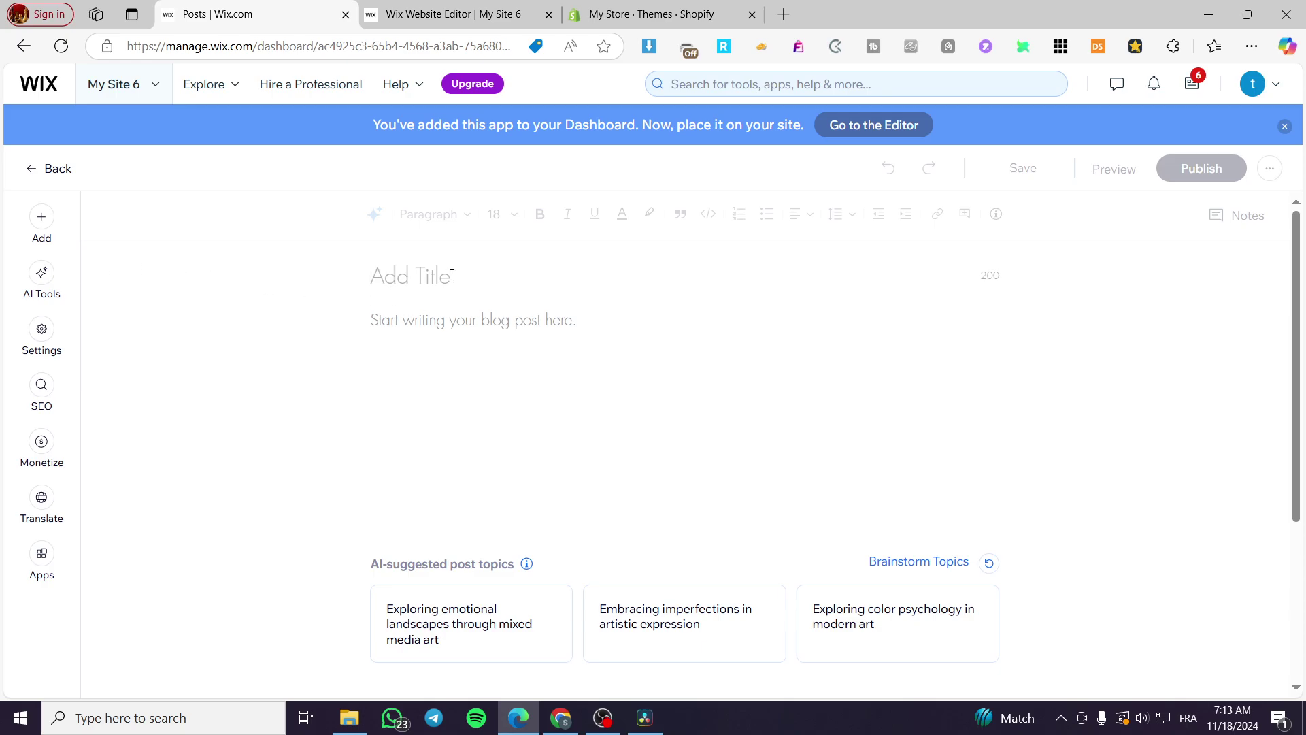
Look over the blank post body and Add panel, then go back to Blog > Posts.
click(402, 318)
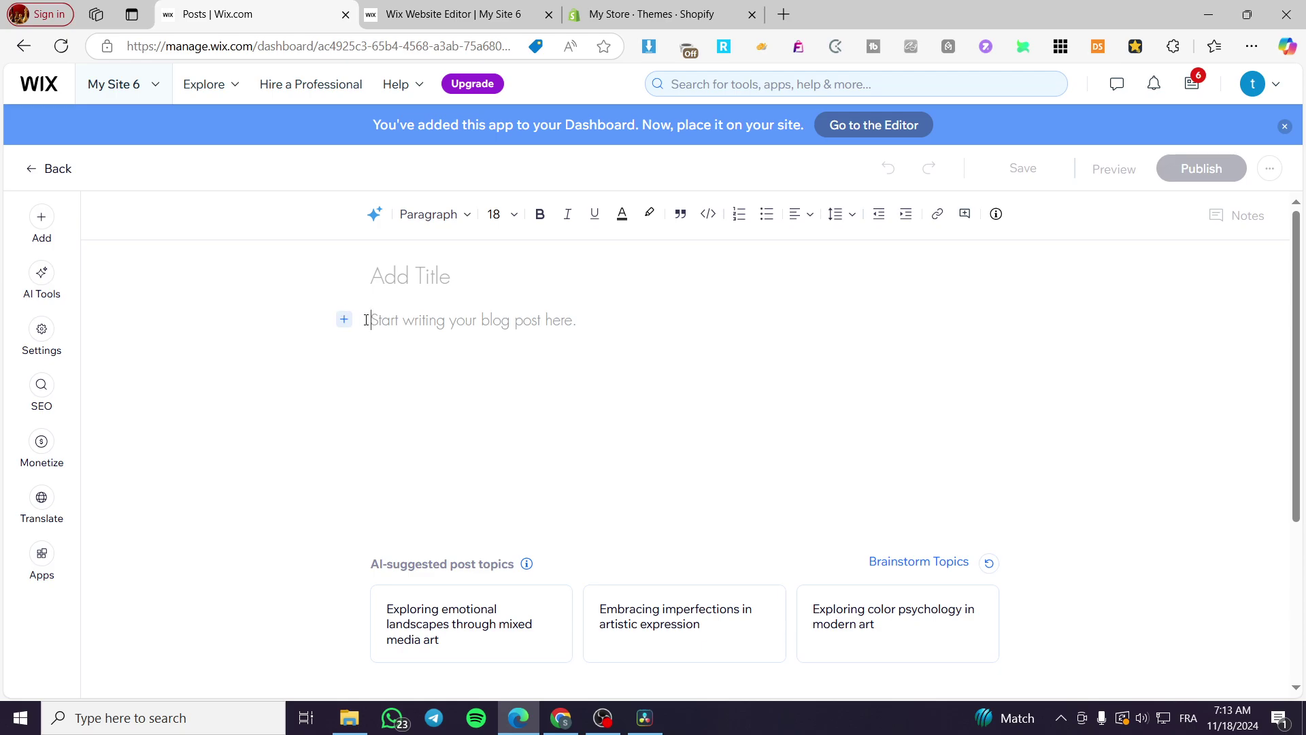
click(40, 219)
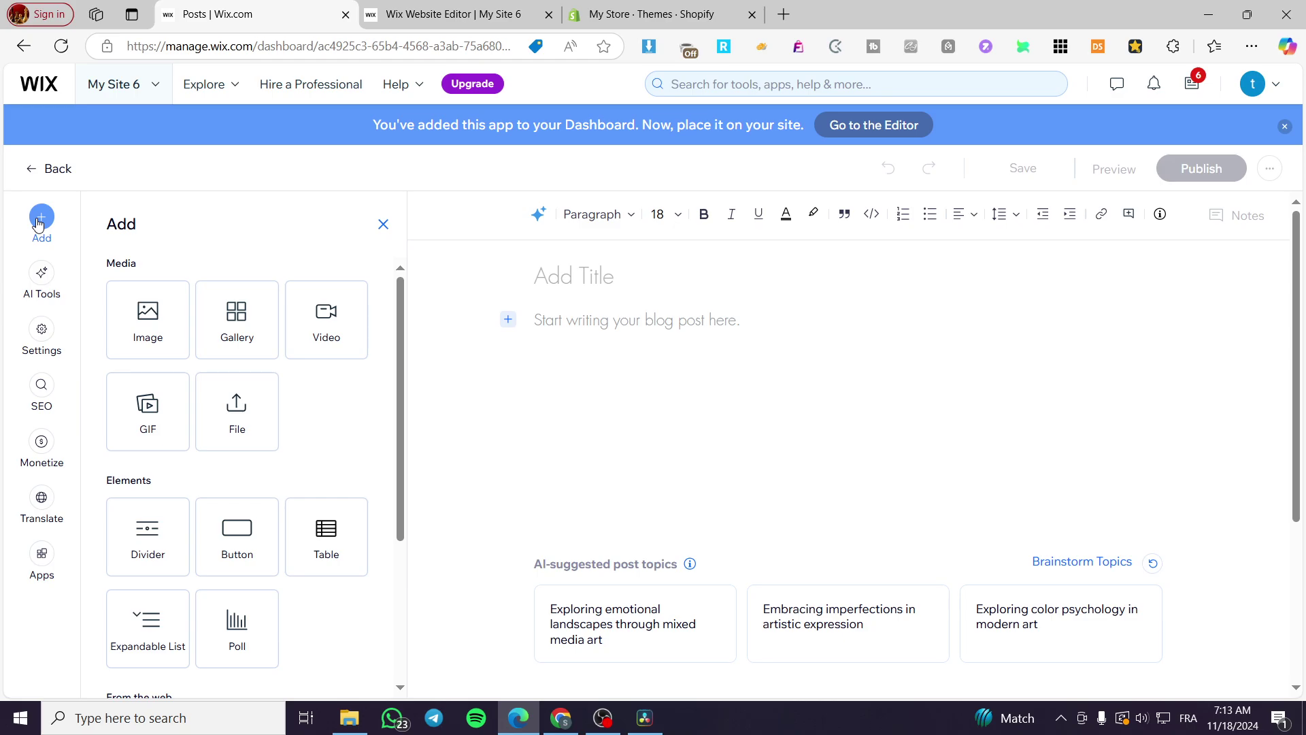
click(384, 225)
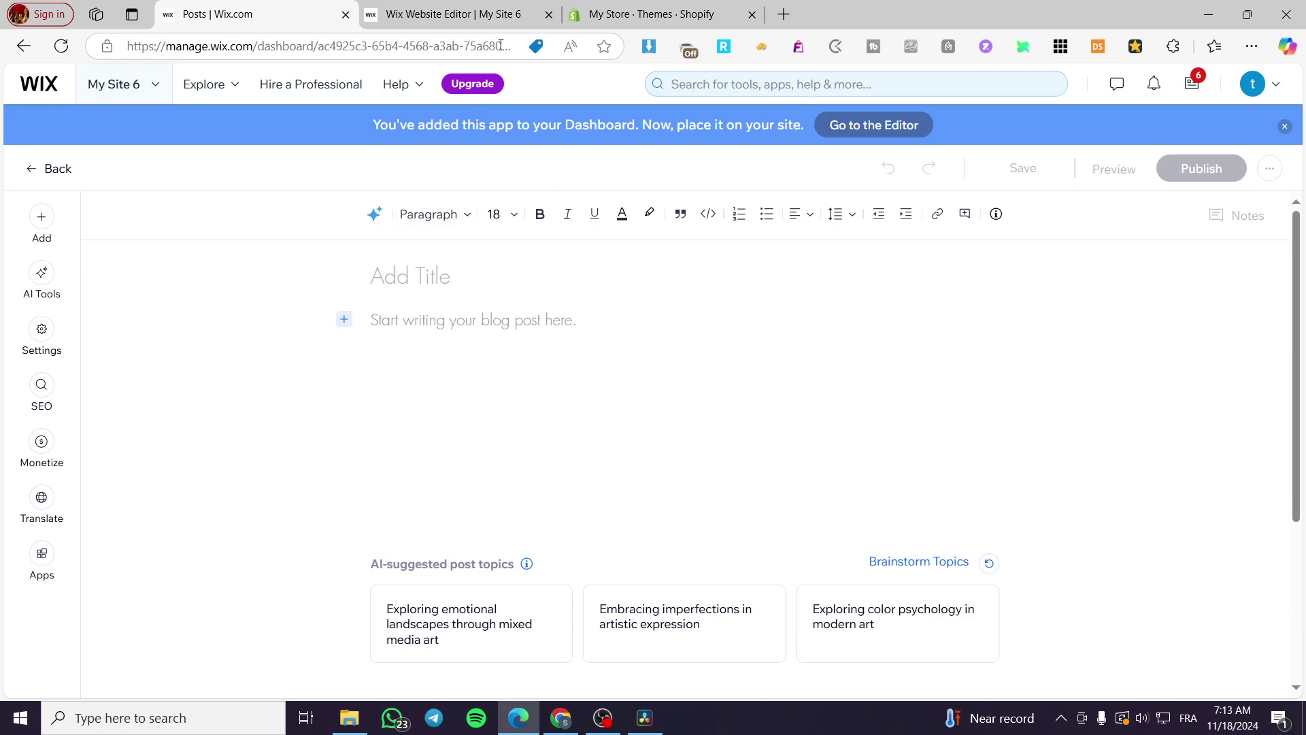
click(31, 171)
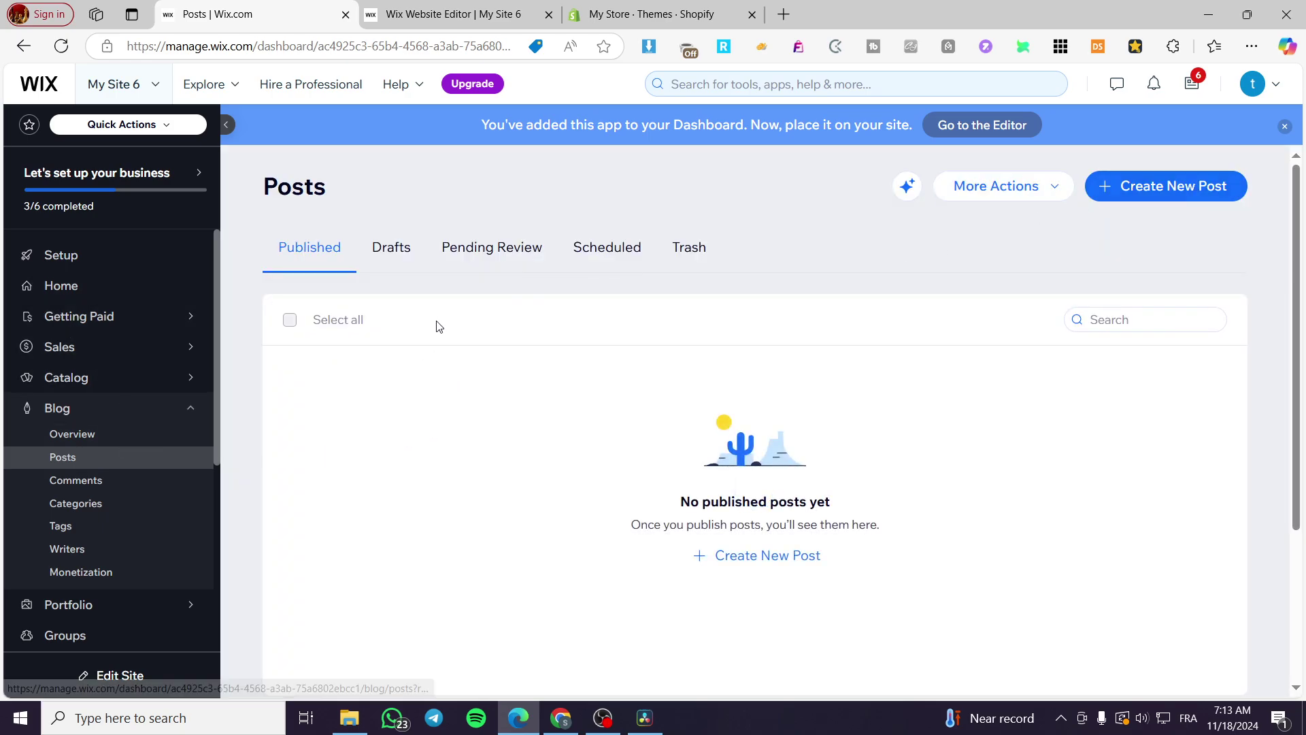
Return to the dashboard's Setup page and use Edit Site to load the urban art store's Home page.
click(1056, 189)
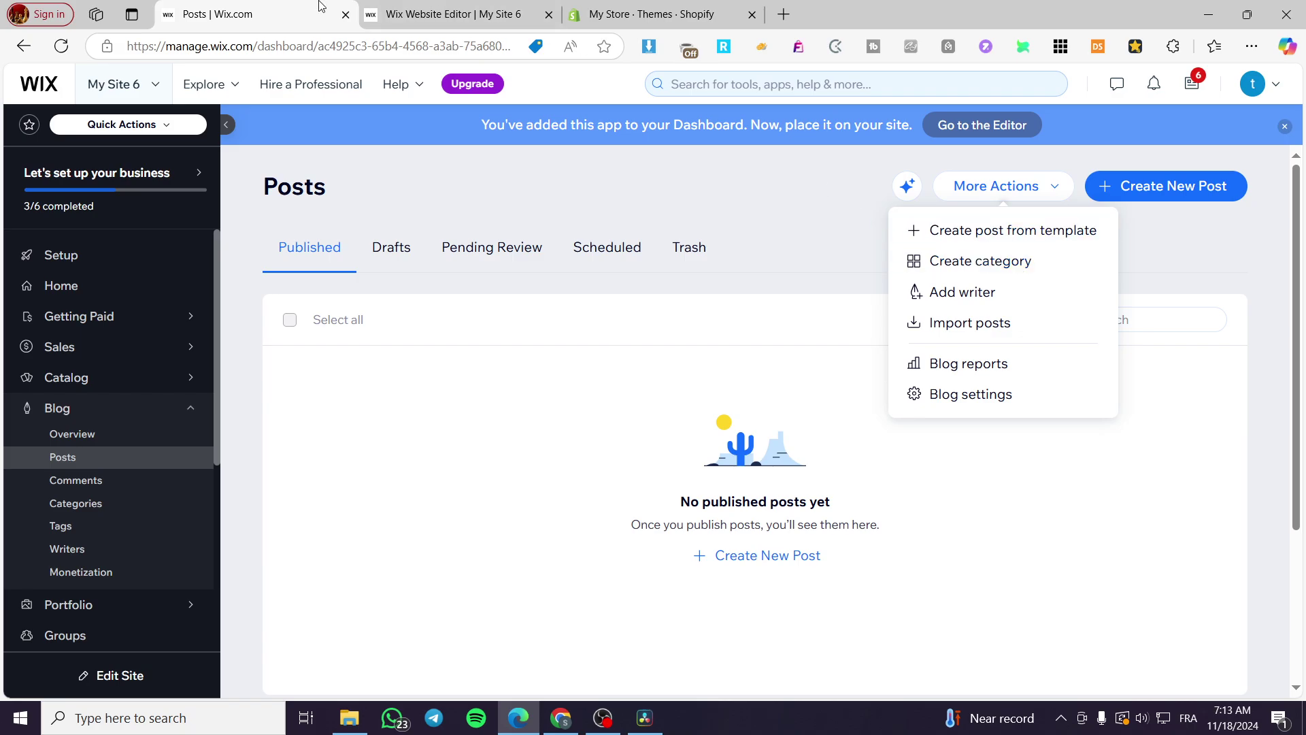
click(455, 8)
click(751, 250)
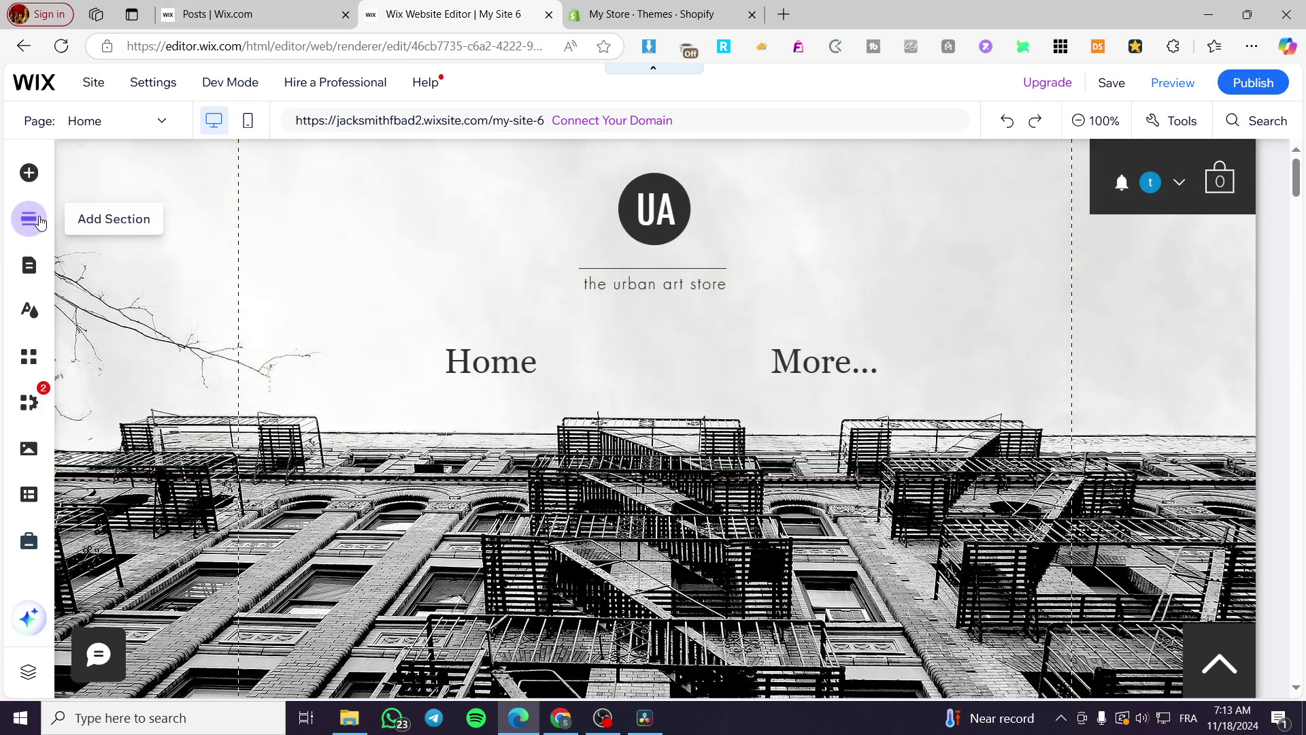
key(ctrl+shift+Tab)
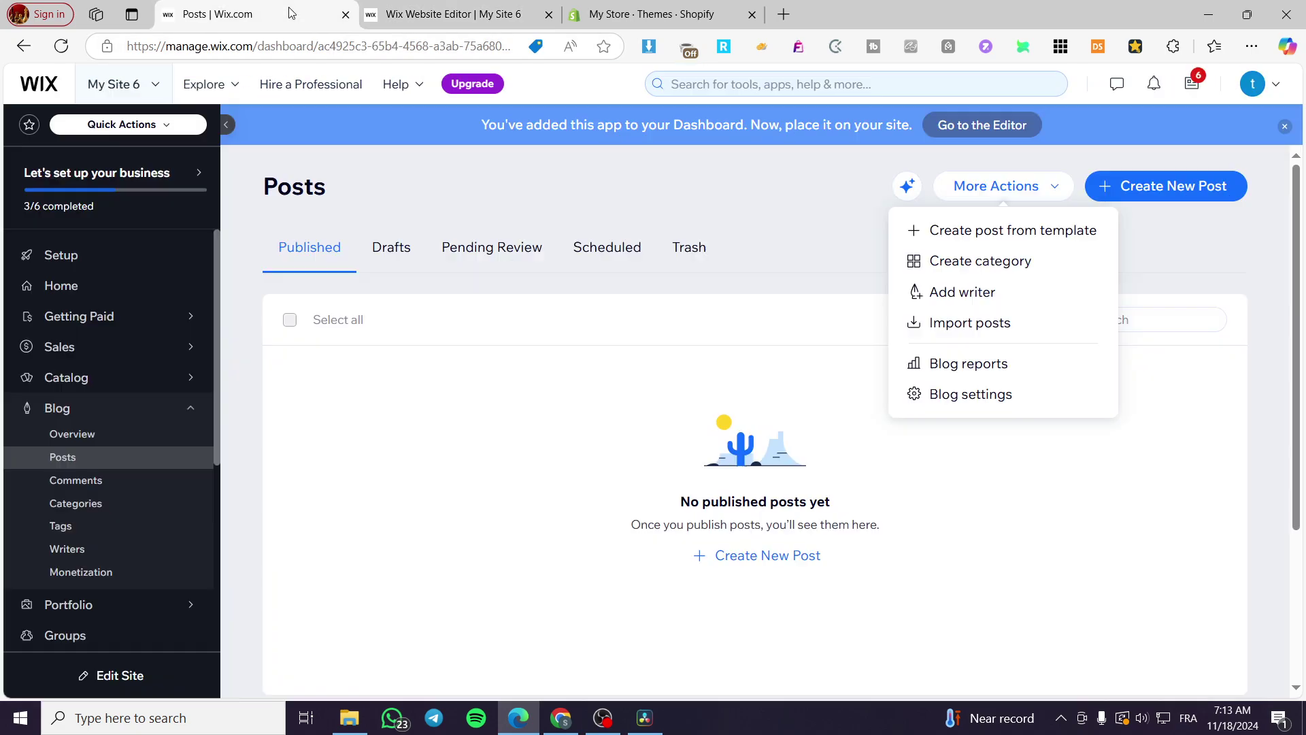
click(143, 257)
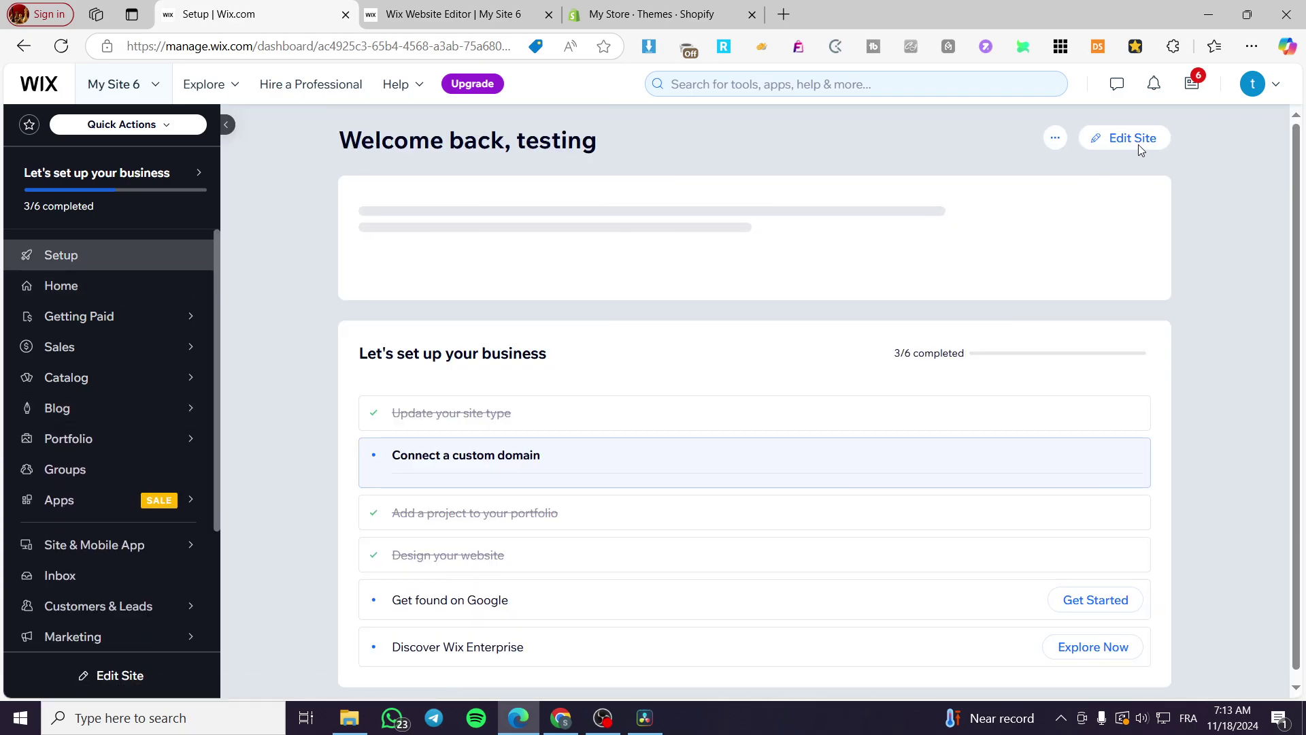
click(1131, 141)
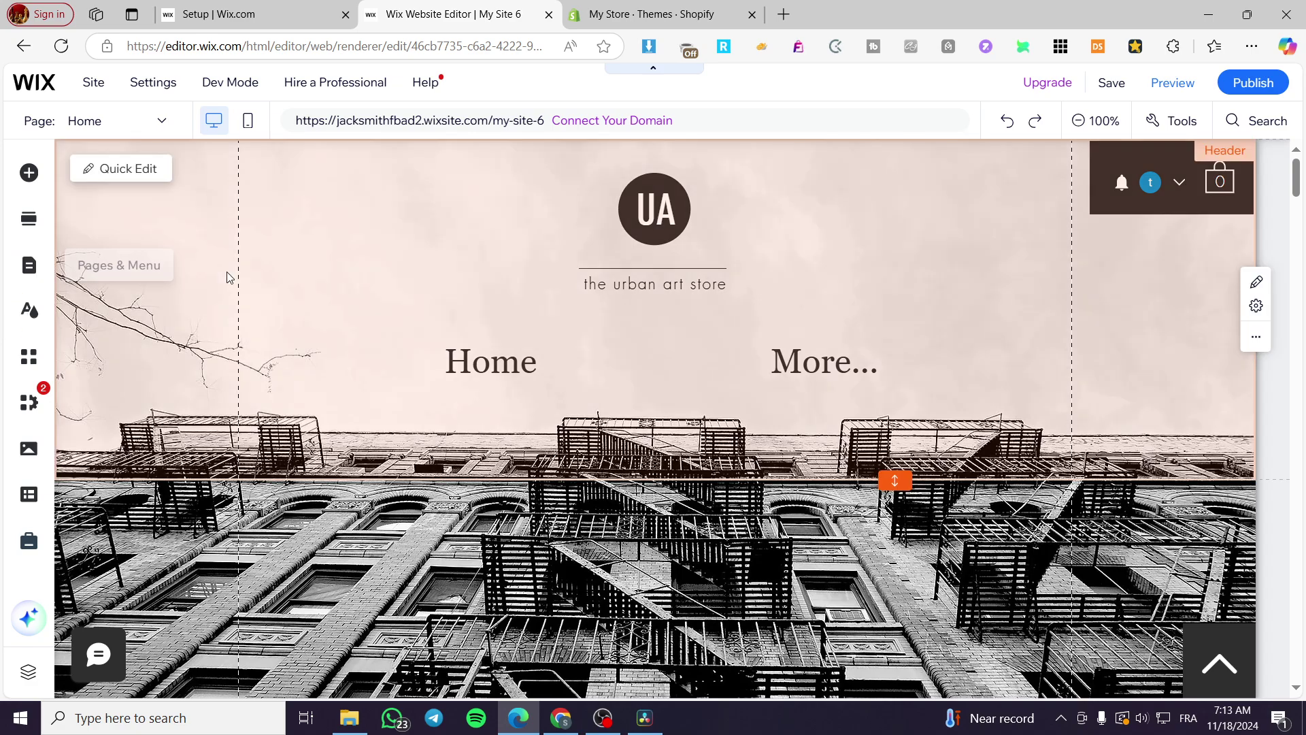
Open the Blog page from Pages & Menu > Blog Pages.
click(28, 272)
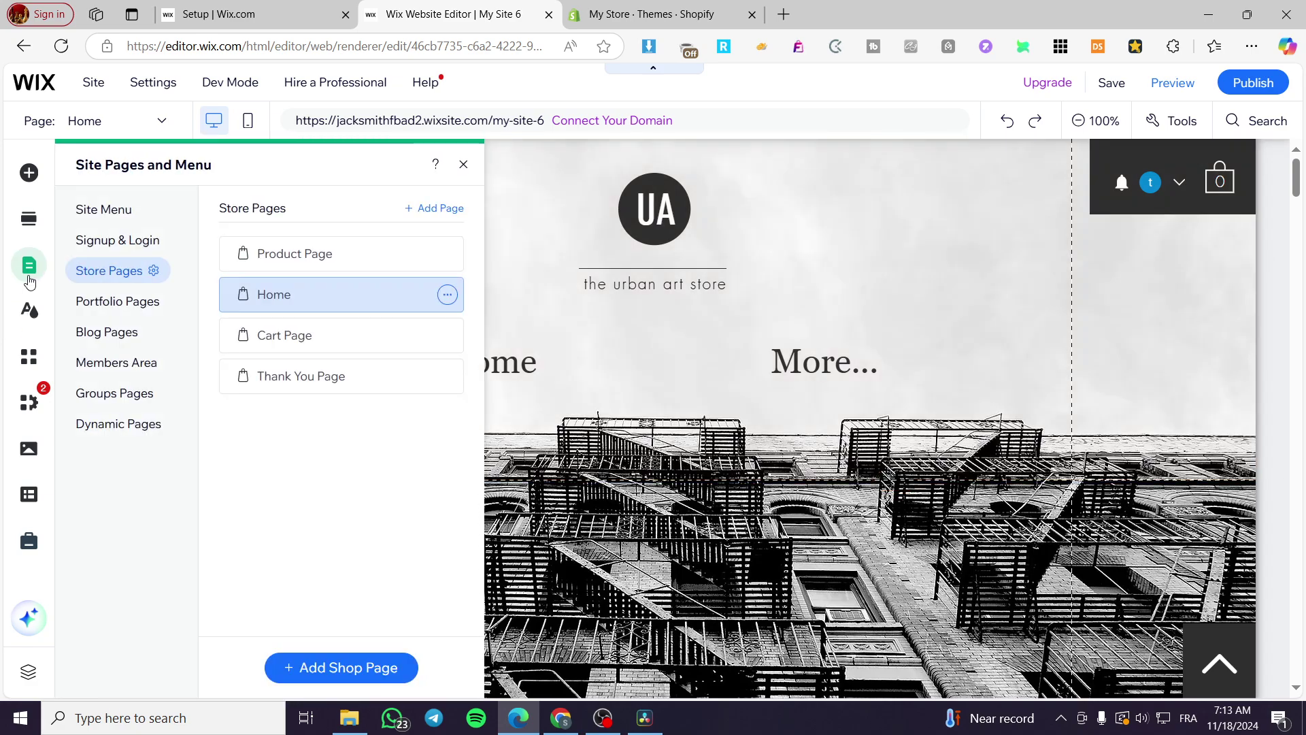
click(104, 333)
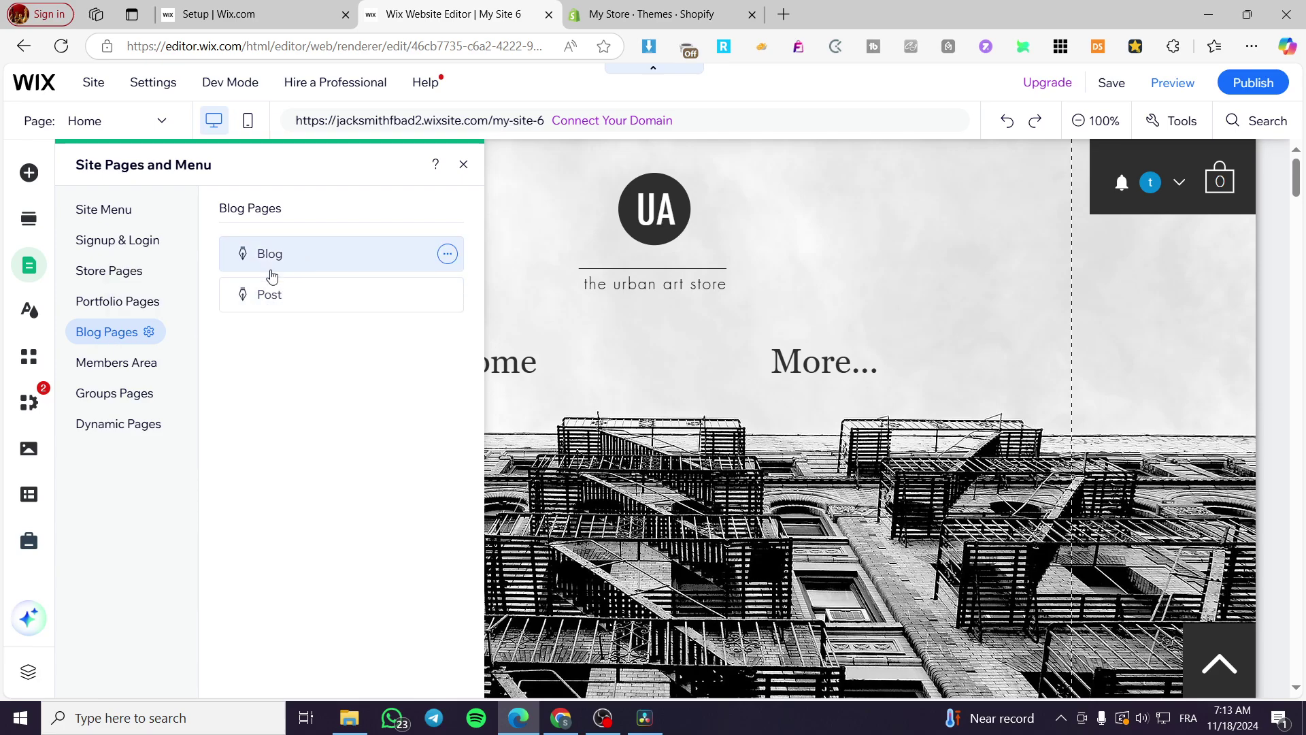
click(308, 267)
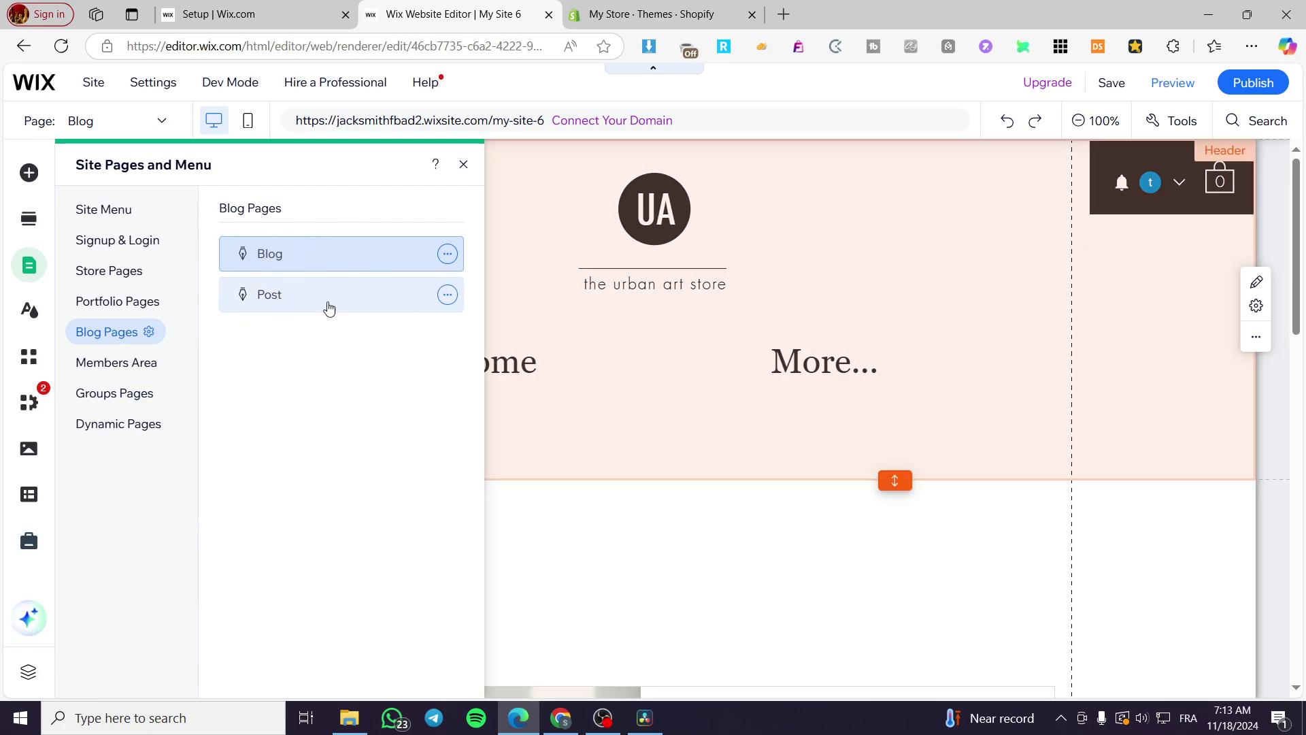
Close the Site Pages and Menu panel and scroll through the Blog page.
click(464, 165)
scroll(528, 347, down, 5)
scroll(828, 406, down, 10)
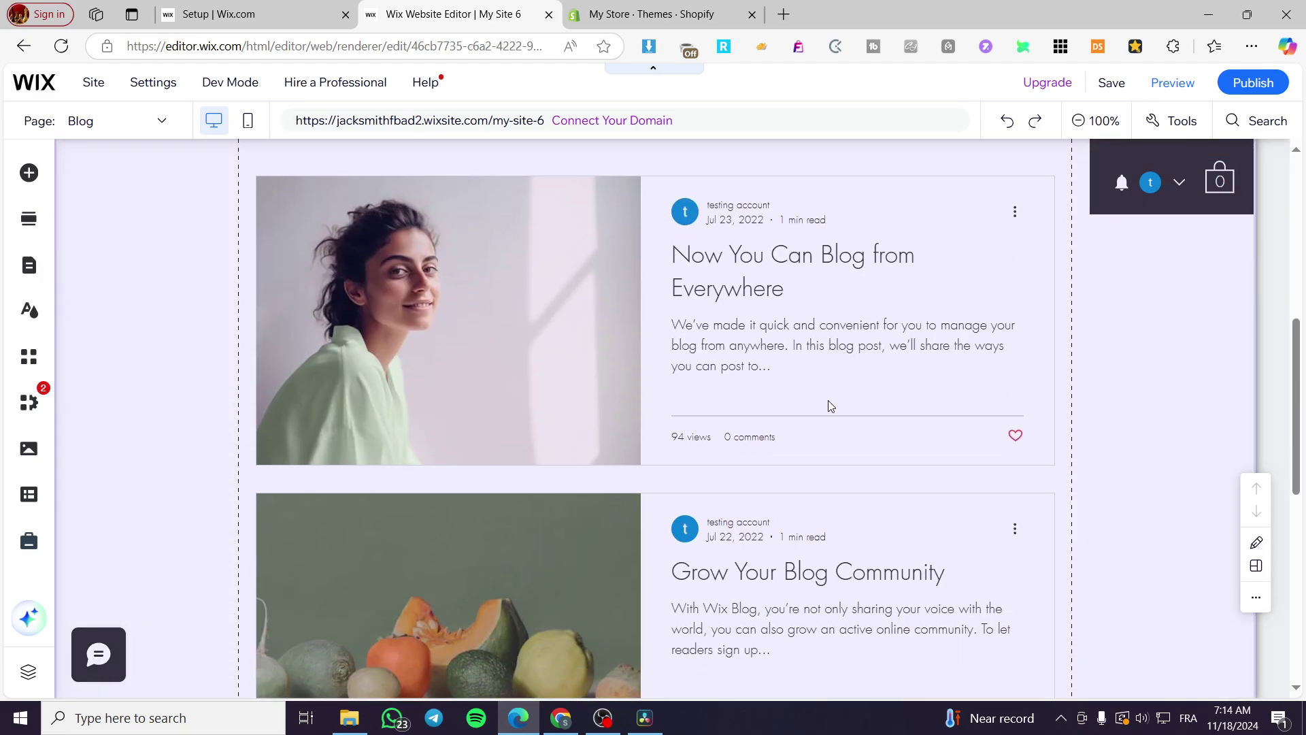
scroll(836, 448, up, 10)
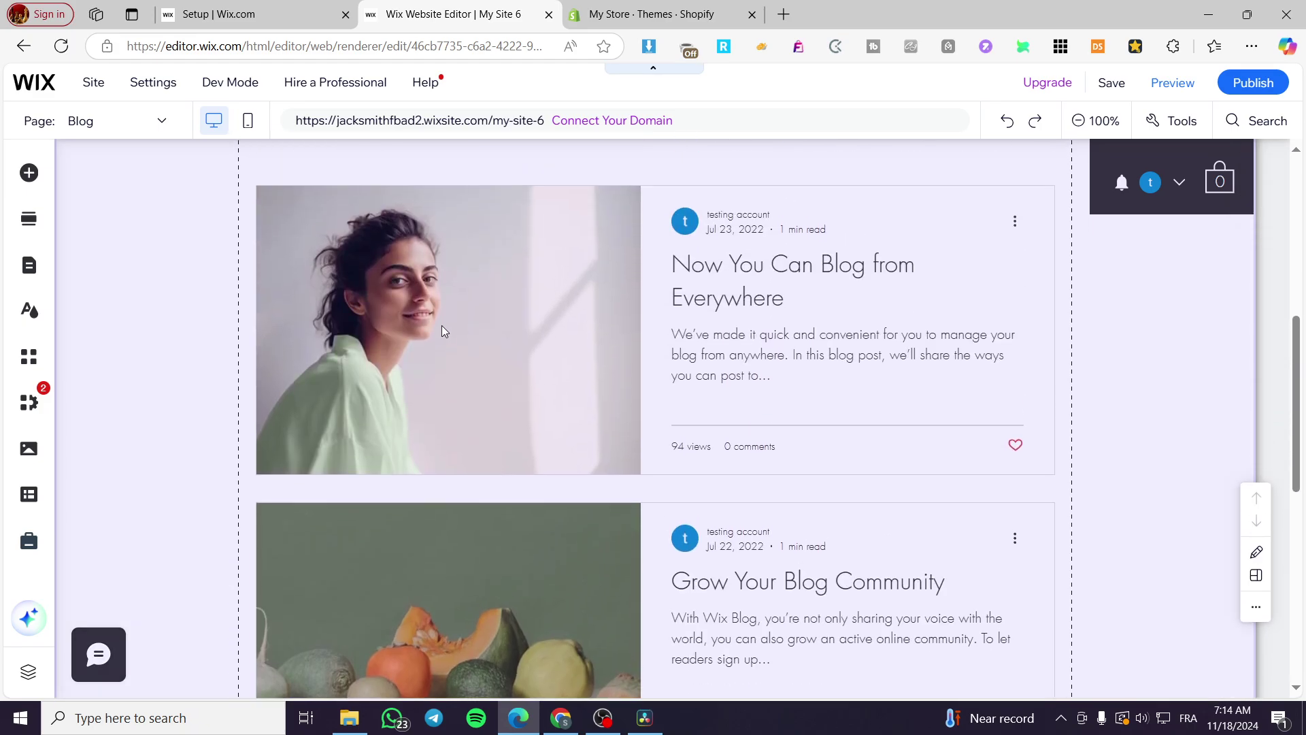
scroll(700, 443, down, 5)
scroll(521, 413, up, 5)
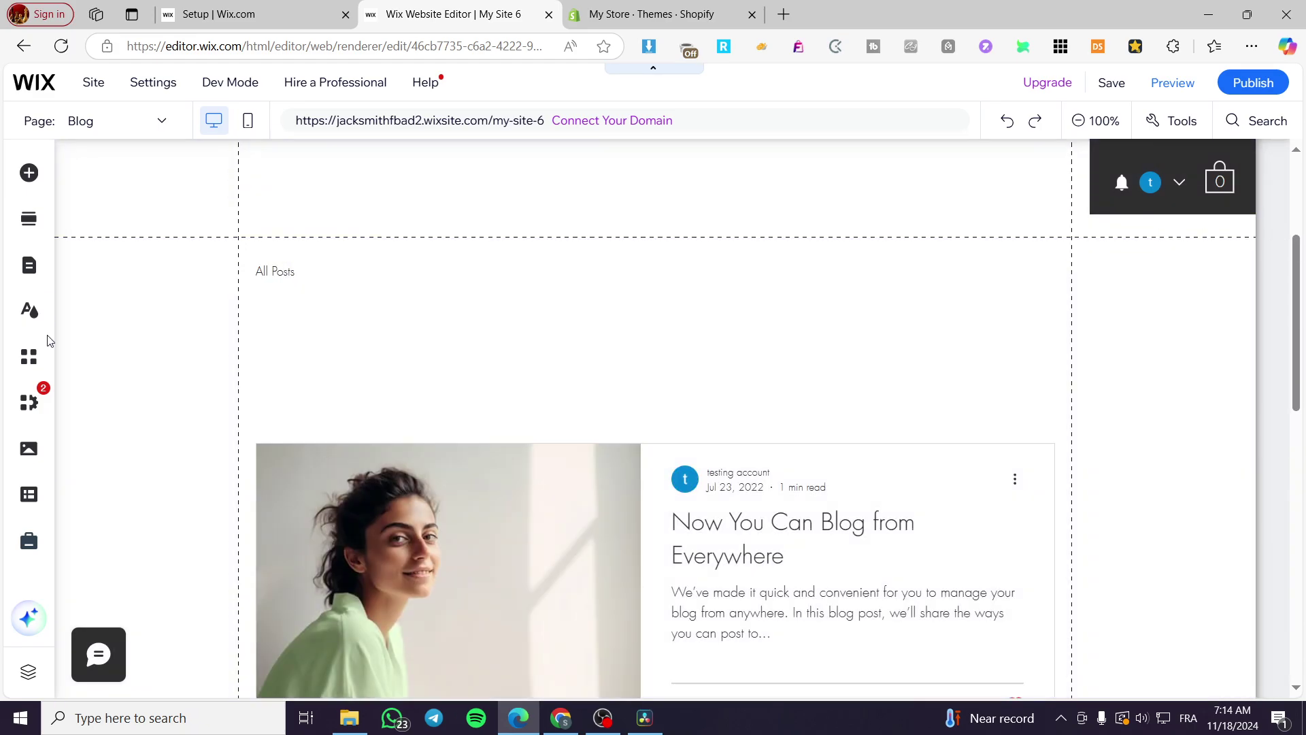
Select the blog feed and review its three sample posts.
click(440, 350)
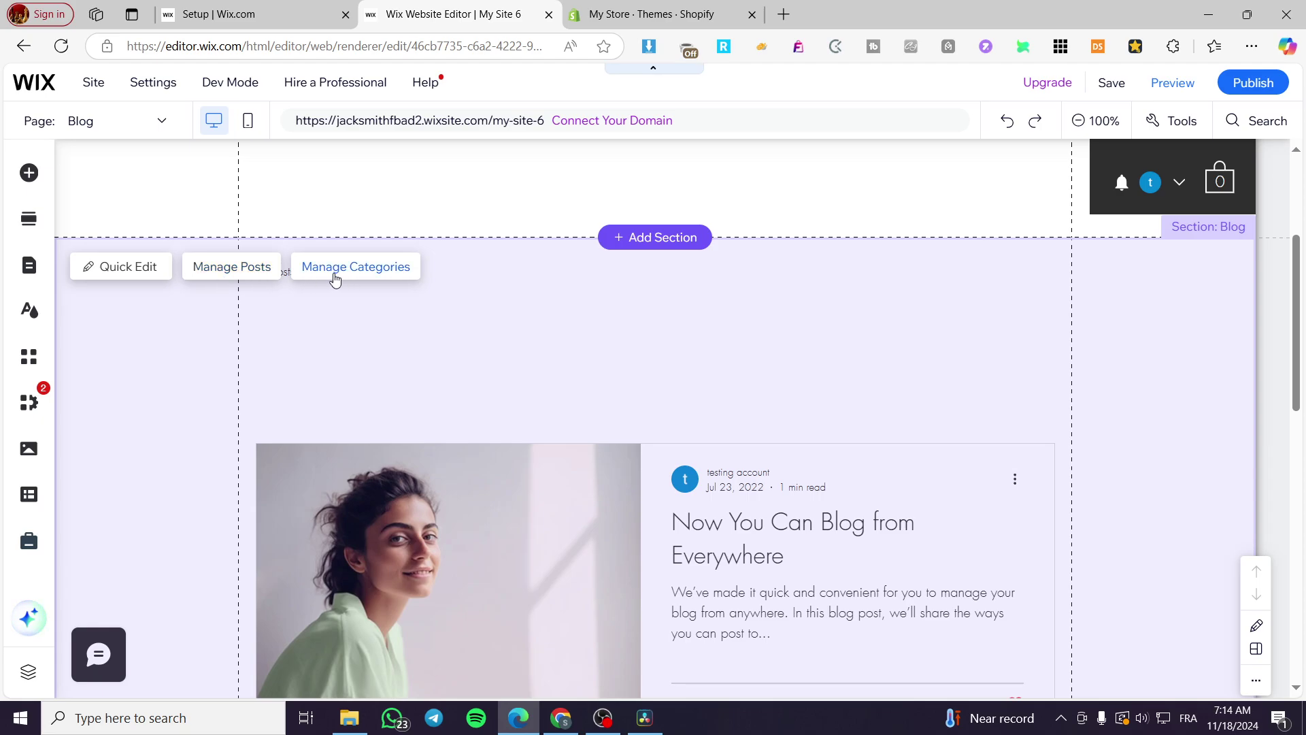
scroll(742, 369, down, 6)
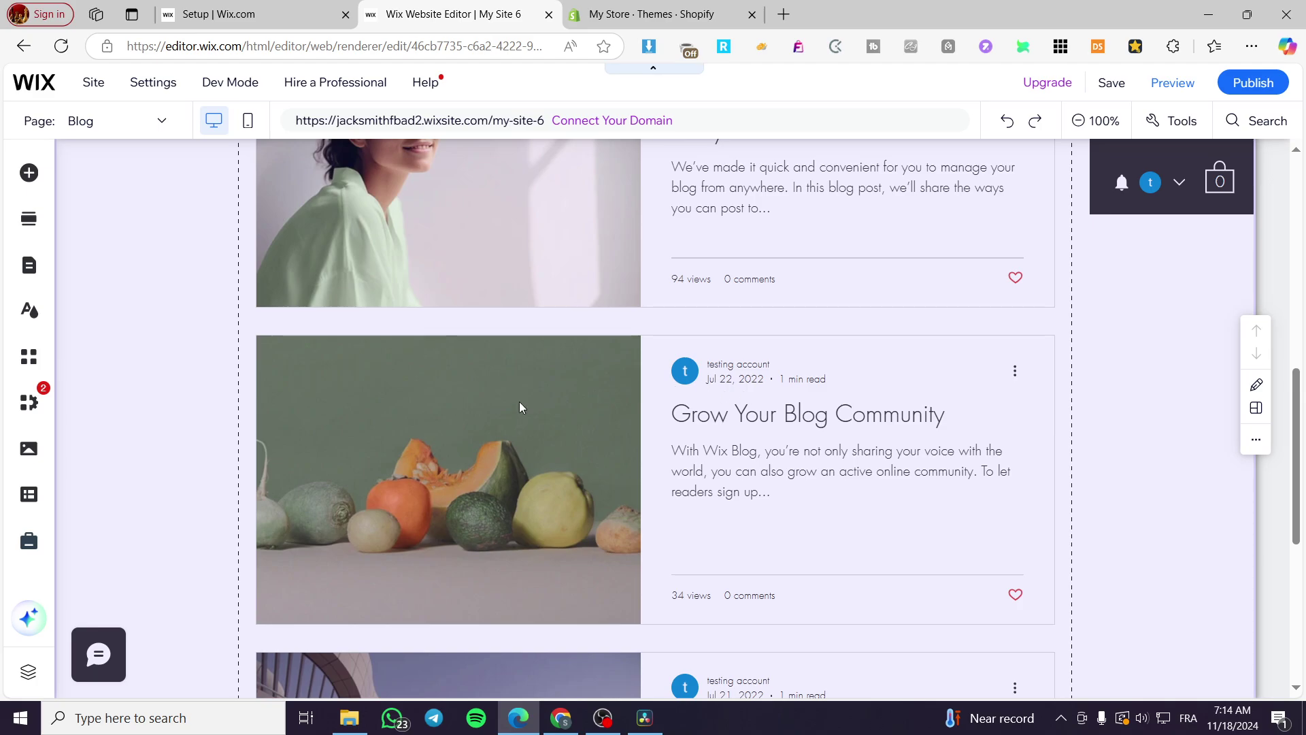
scroll(514, 441, down, 5)
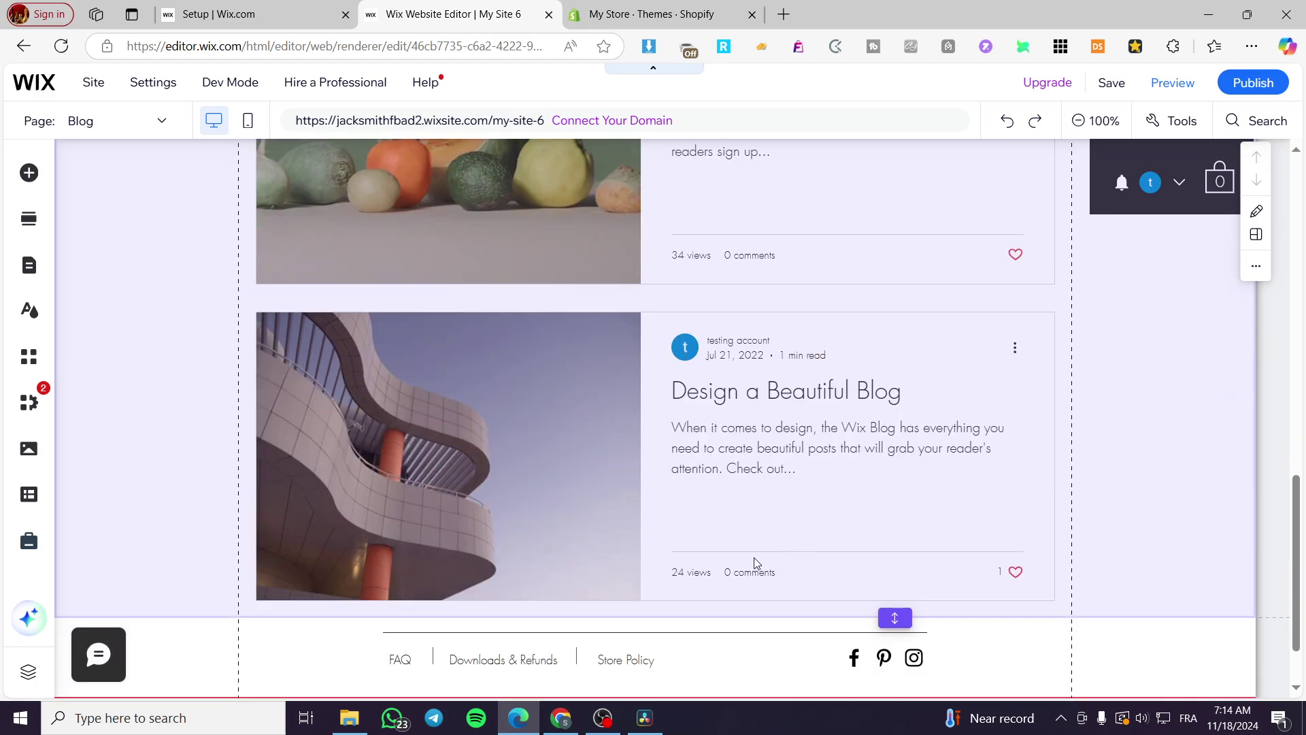
scroll(397, 569, up, 10)
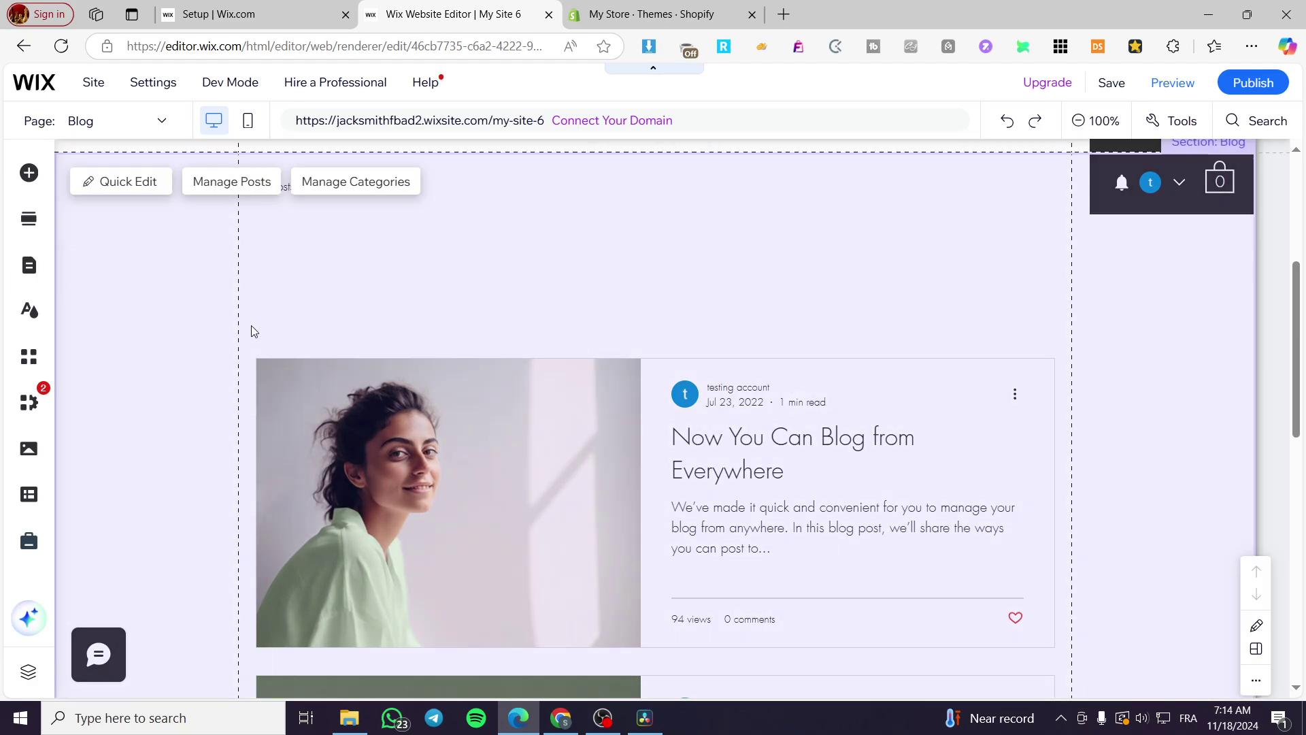
Open the Post page and scroll through the 'Now You Can Blog from Everywhere' sample article.
click(268, 295)
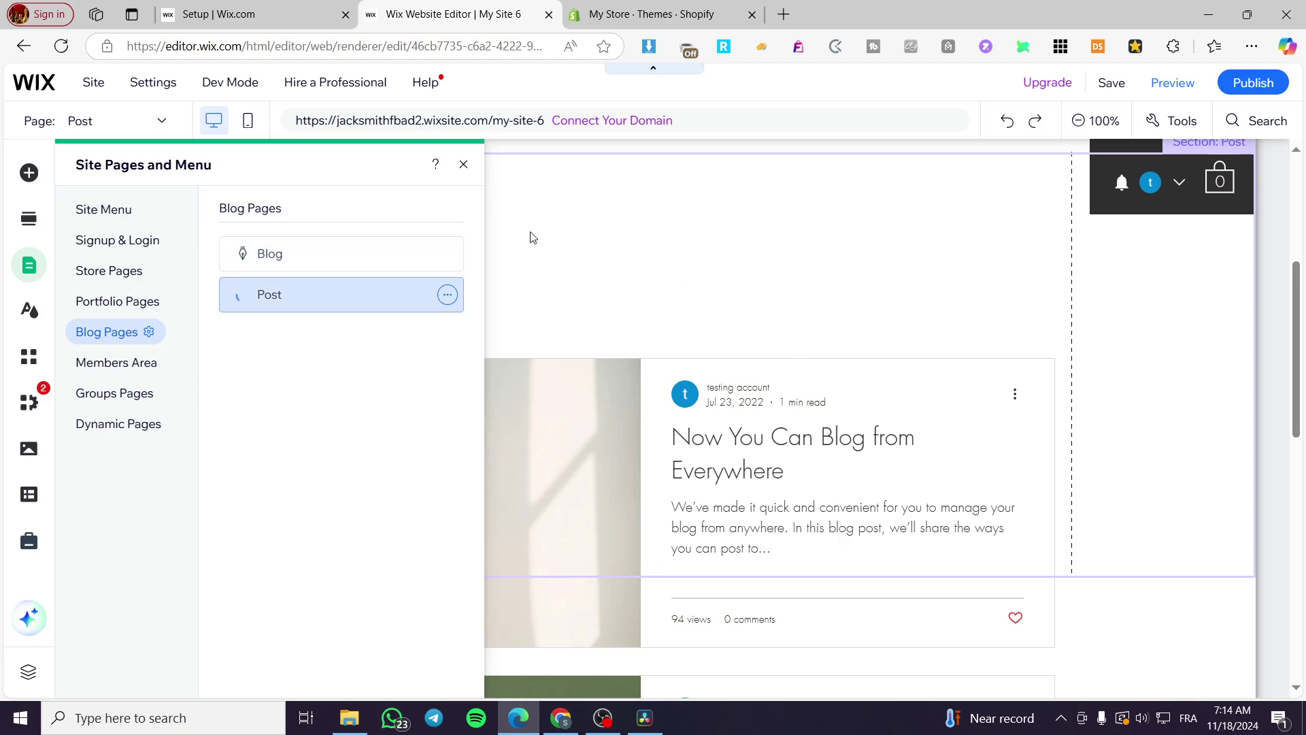
click(463, 164)
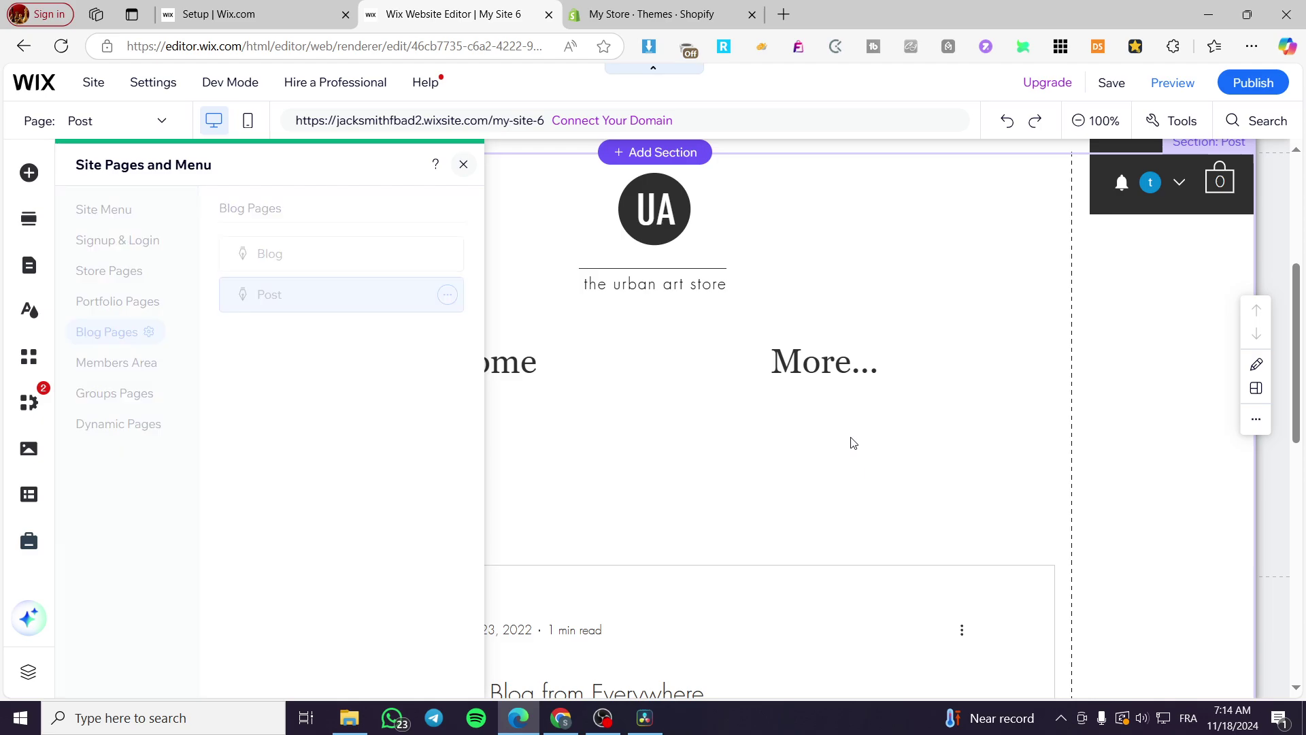
scroll(565, 439, down, 10)
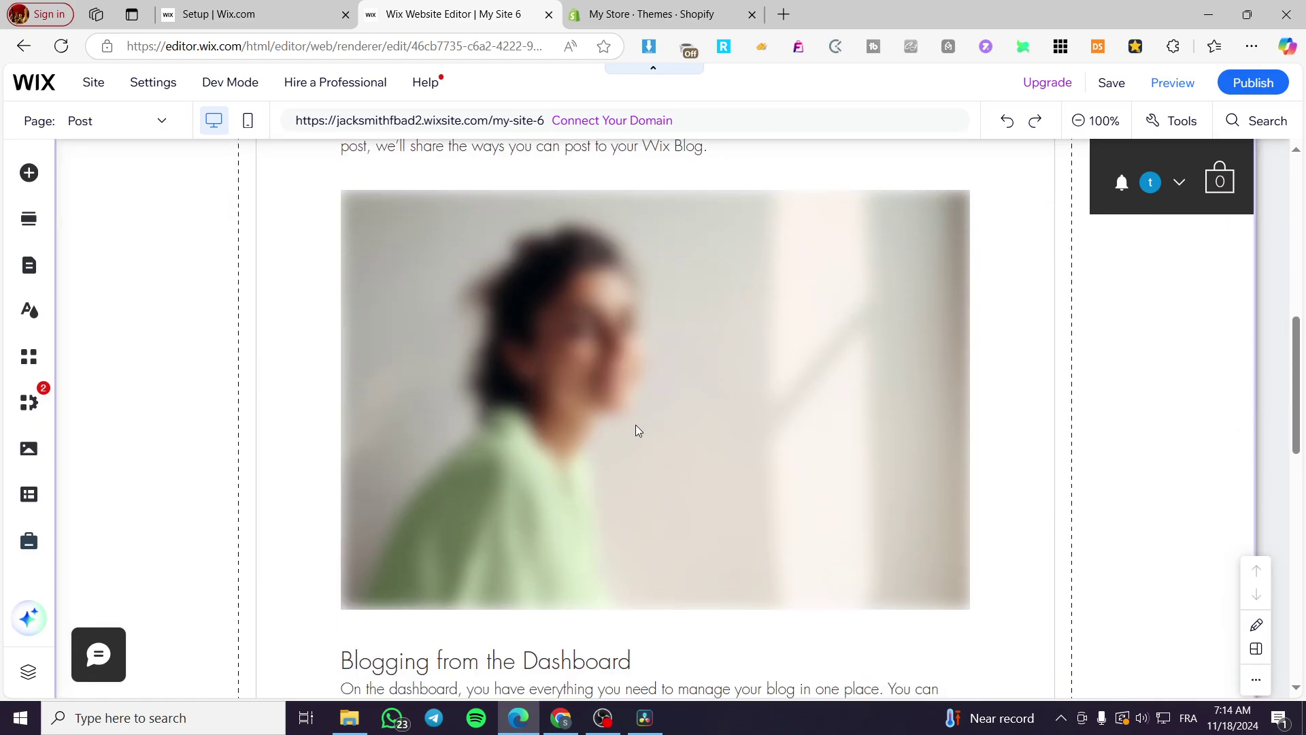
scroll(638, 430, down, 9)
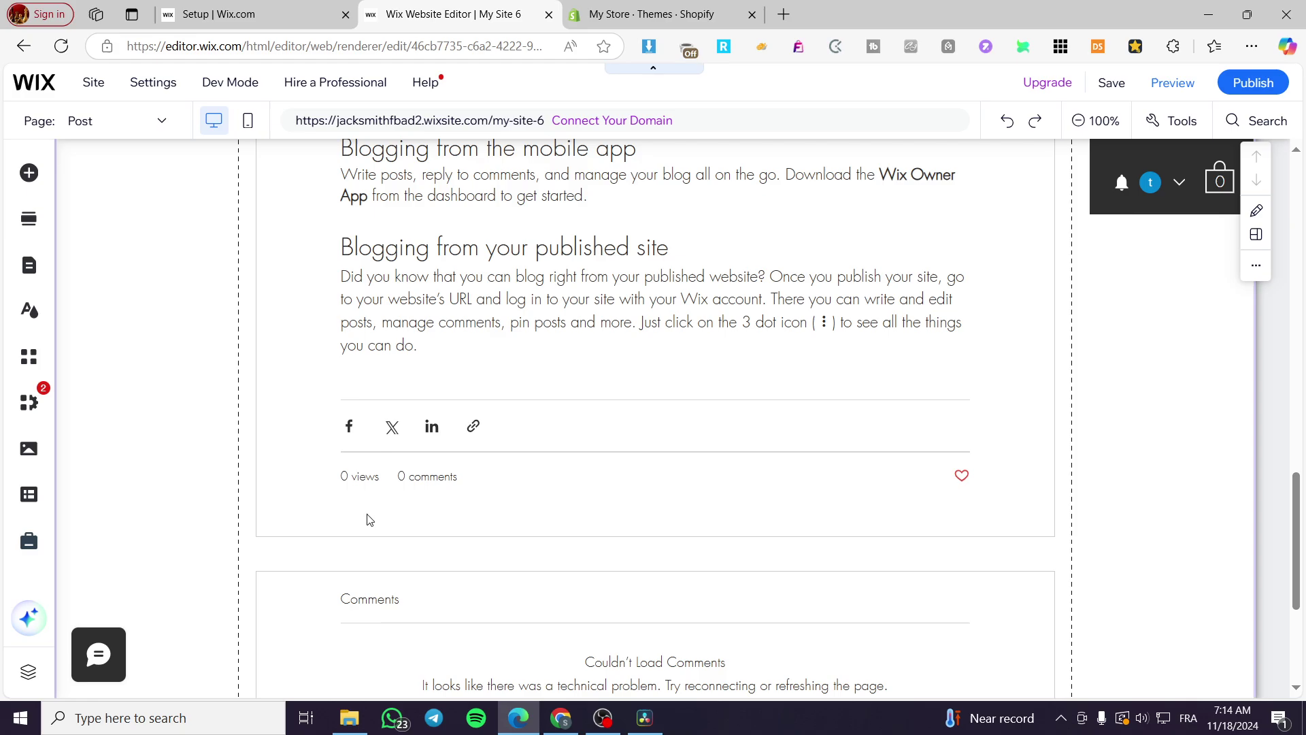
scroll(715, 551, up, 12)
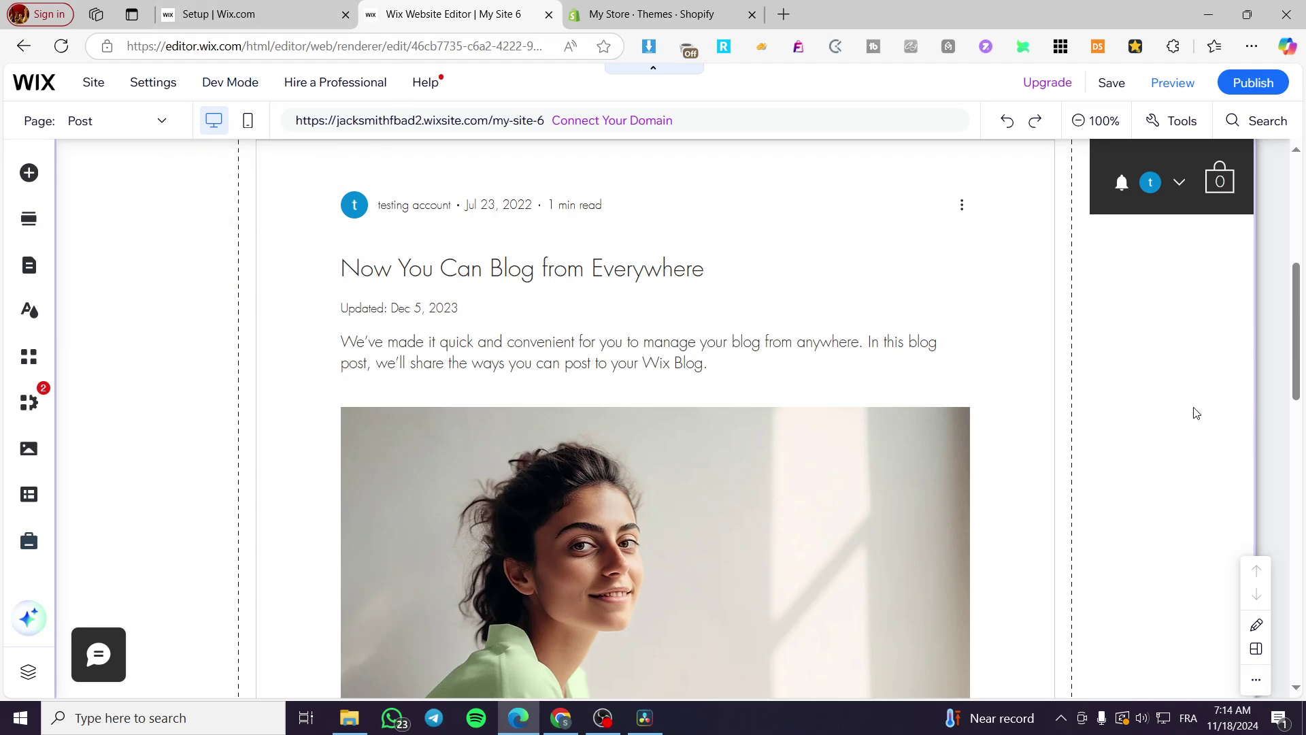
scroll(1190, 418, down, 4)
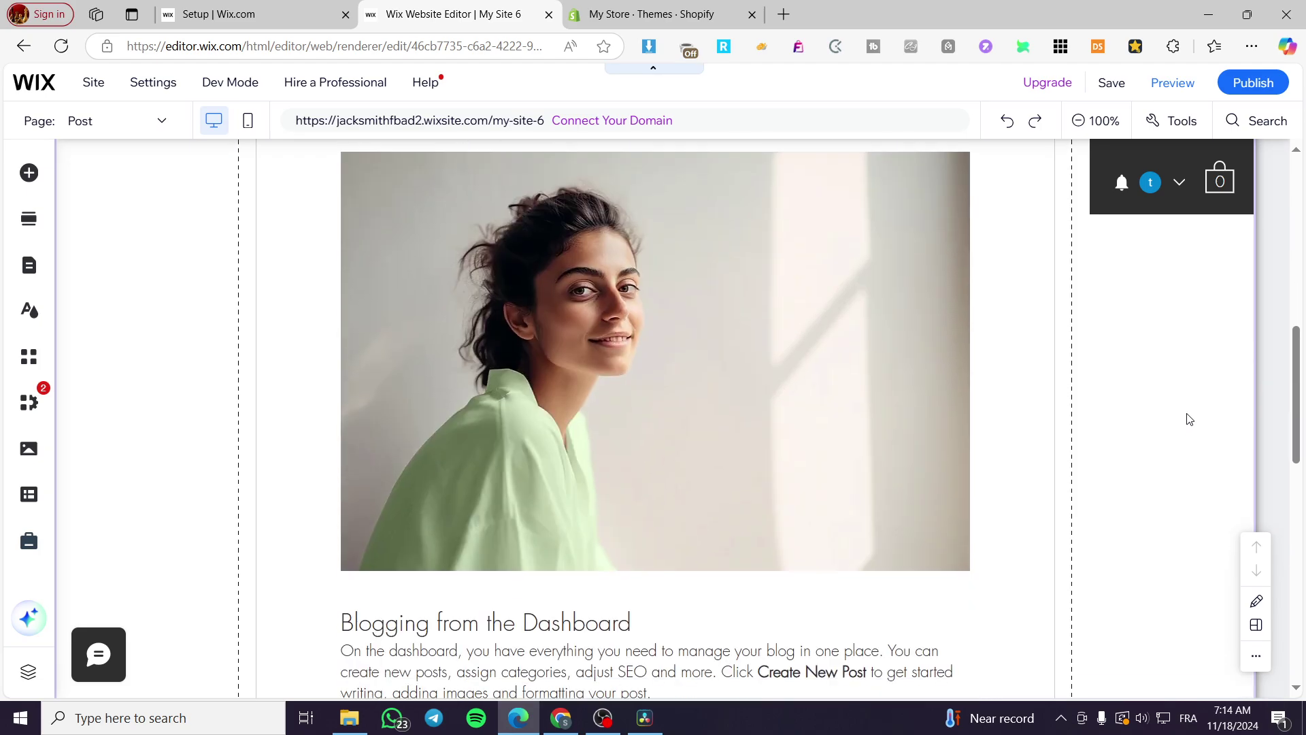